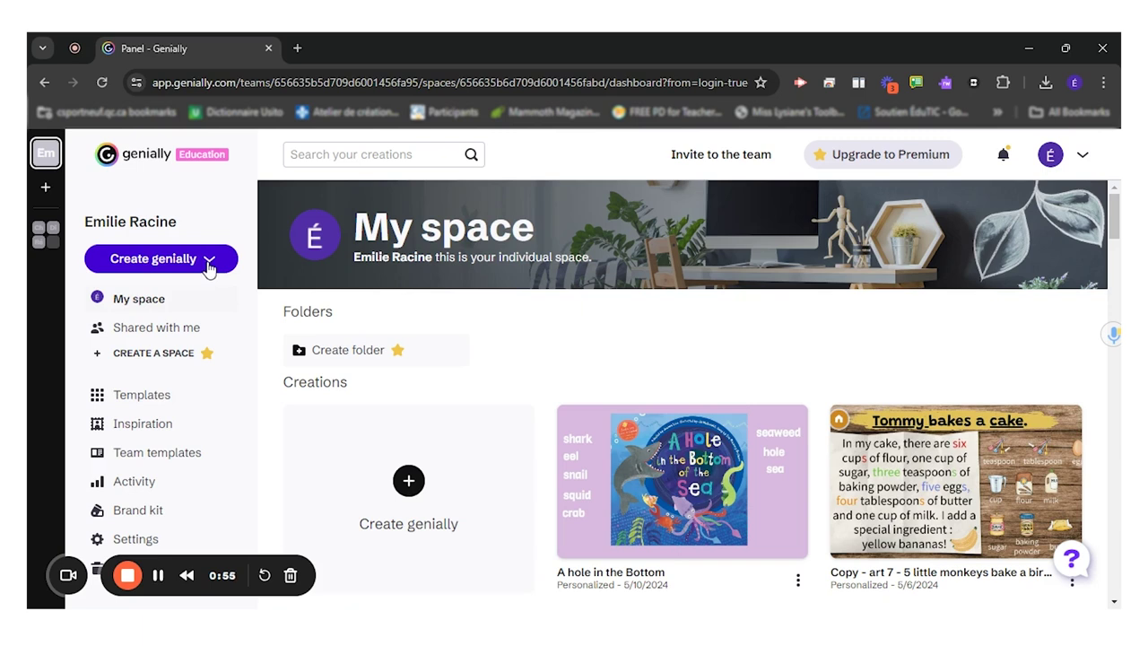
Open the Create genially menu on the My space dashboard
click(208, 260)
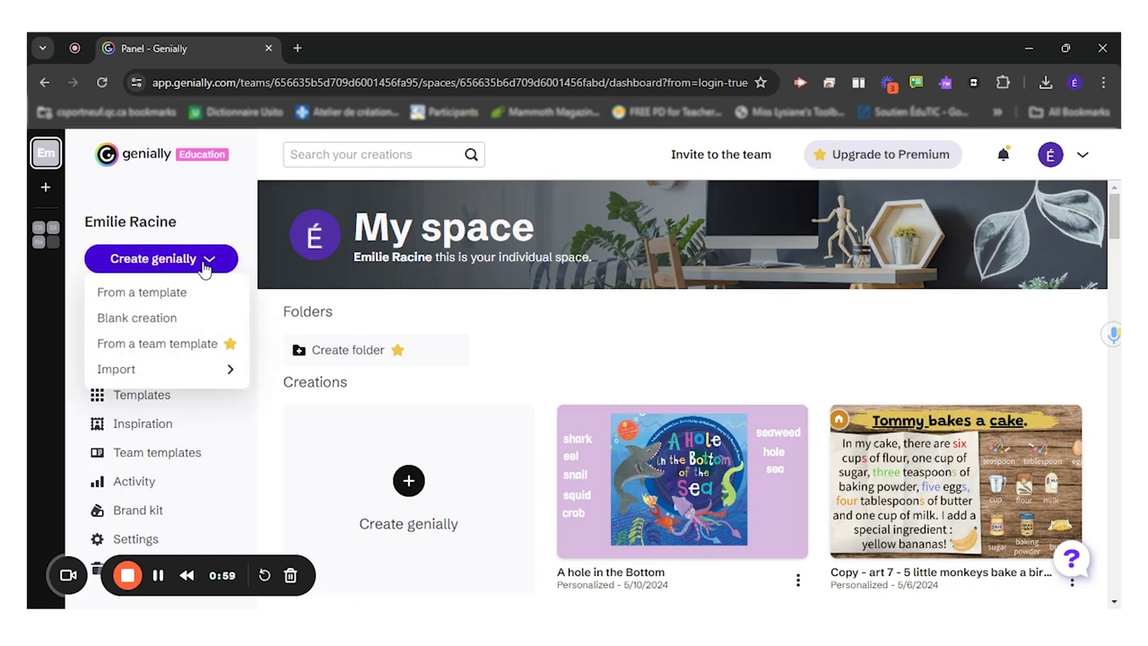
Start from a template, go to the Infographics category, and open its filter options
click(152, 296)
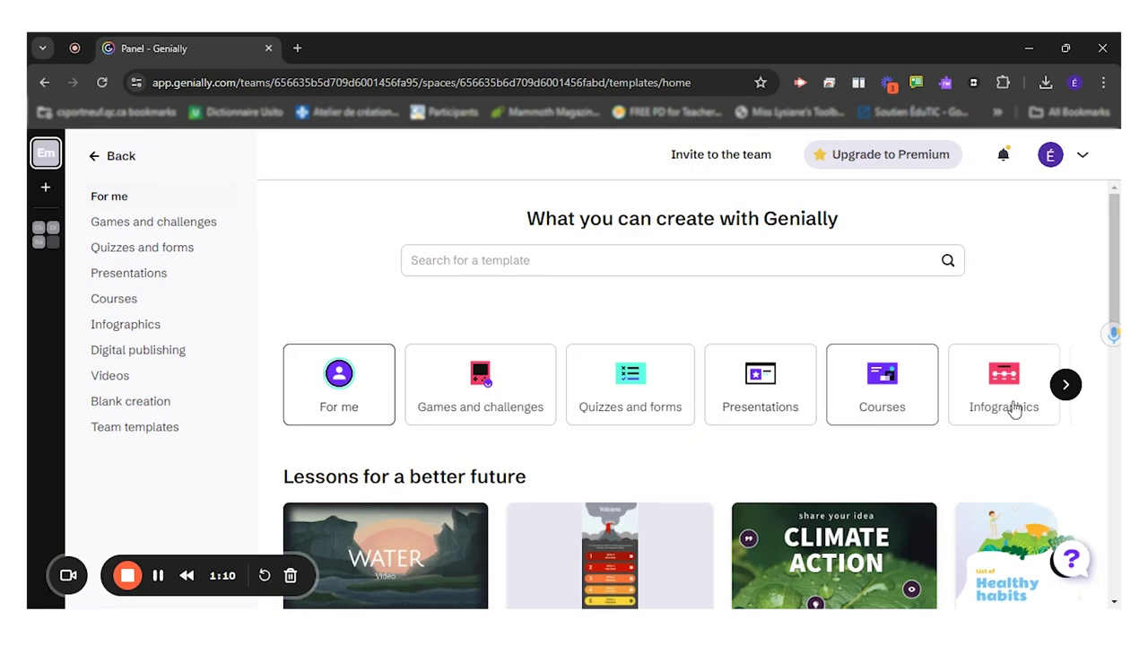
click(1064, 386)
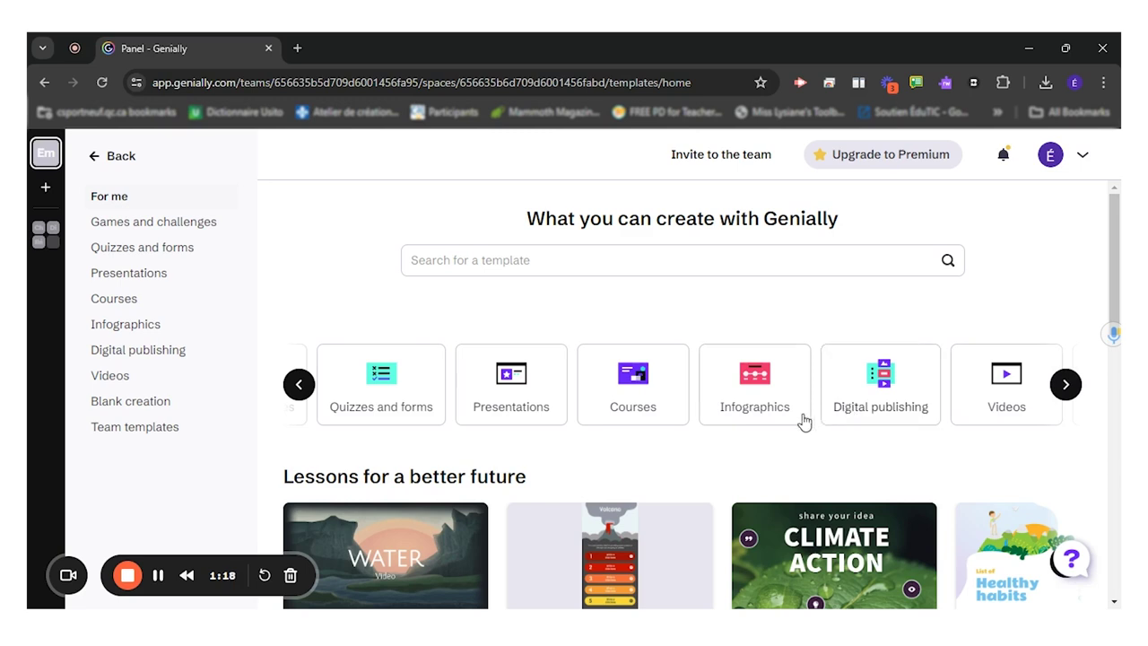
click(765, 408)
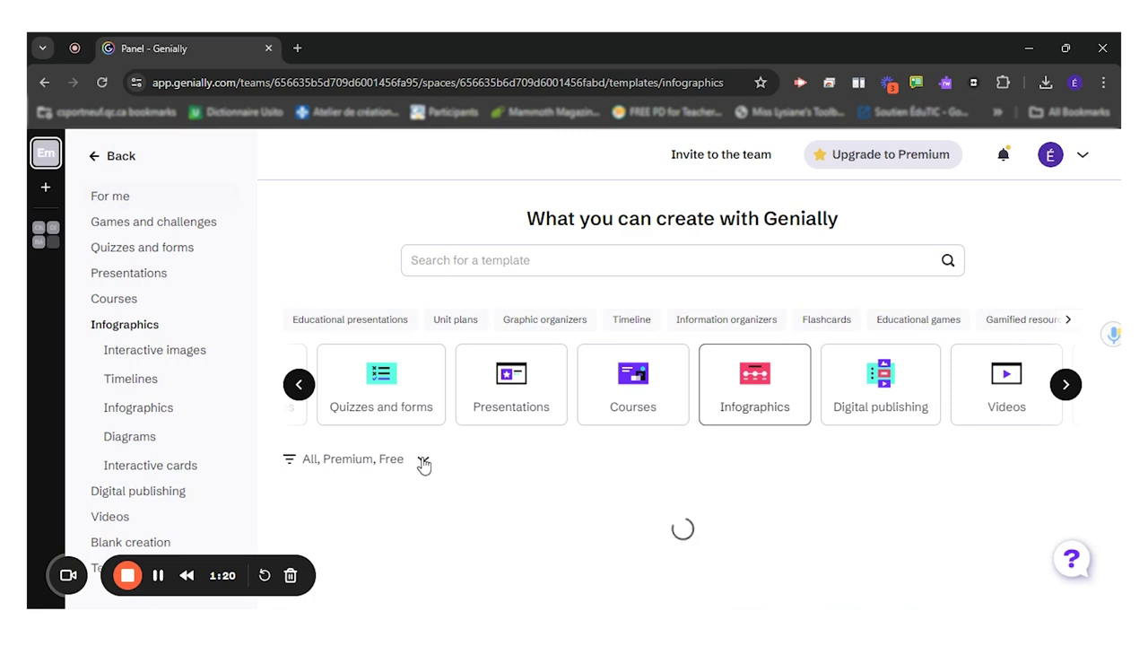
click(404, 463)
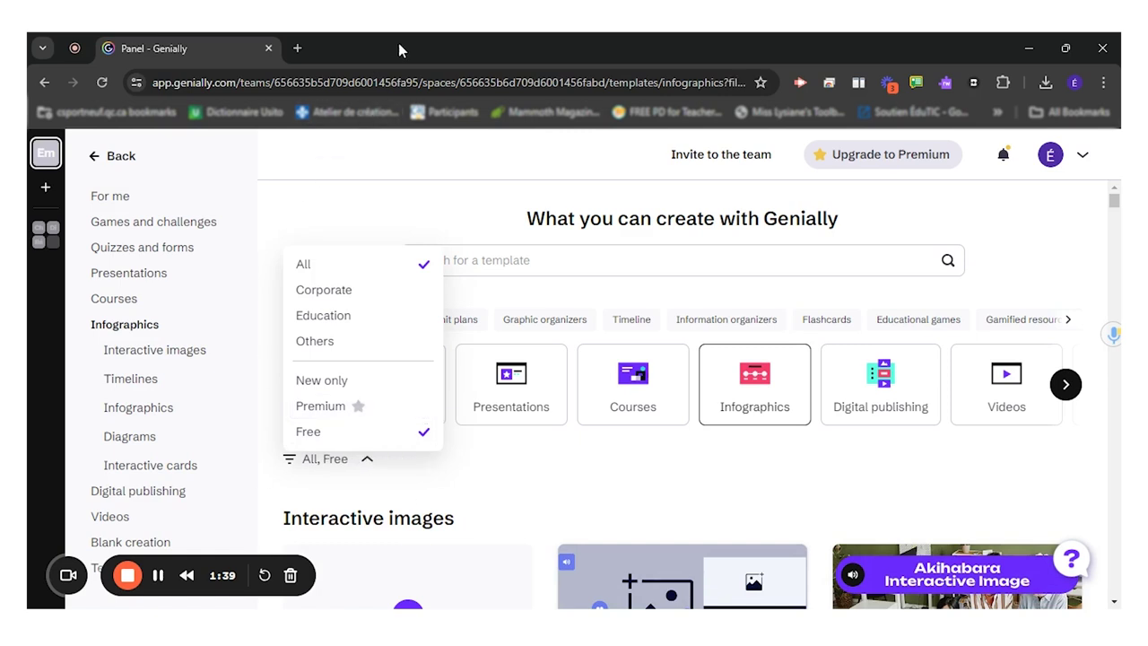
Show only free infographic templates and open the Interactive Recipe template preview
click(651, 499)
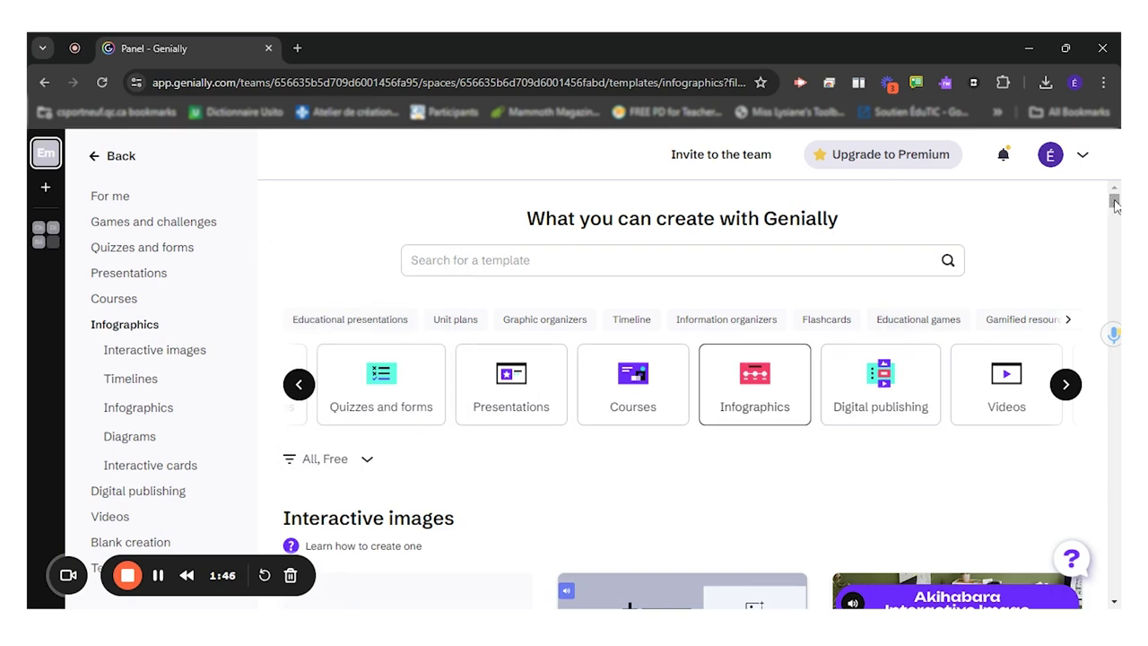
drag(1115, 205, 1115, 208)
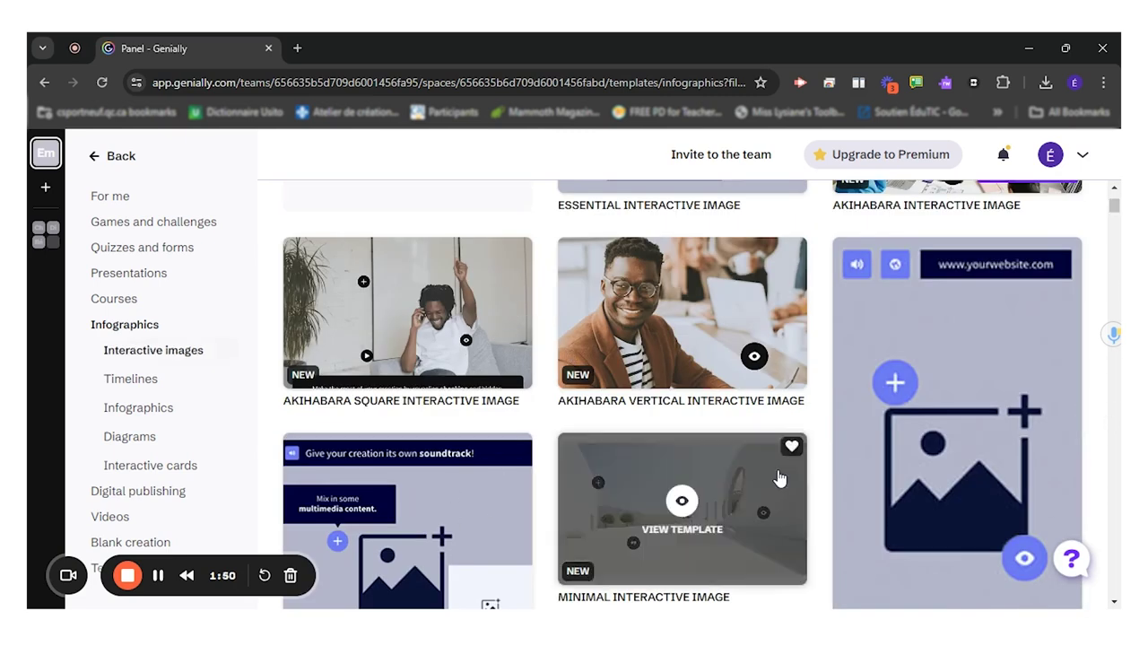
scroll(777, 476, down, 5)
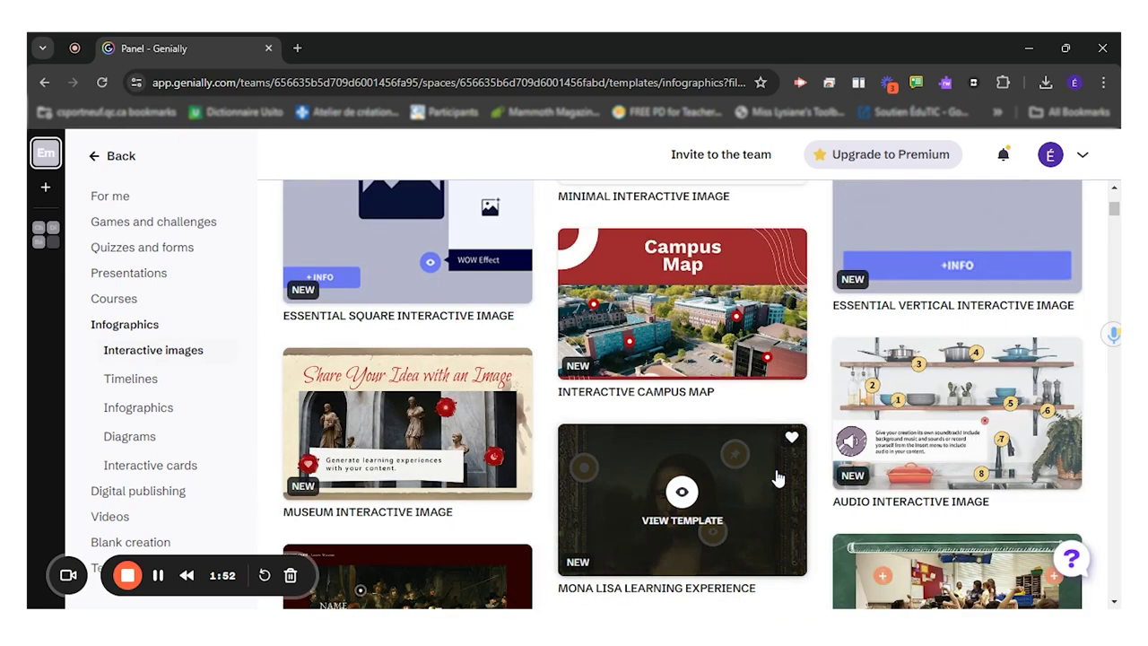
scroll(776, 476, down, 1)
scroll(777, 476, up, 1)
scroll(777, 476, down, 6)
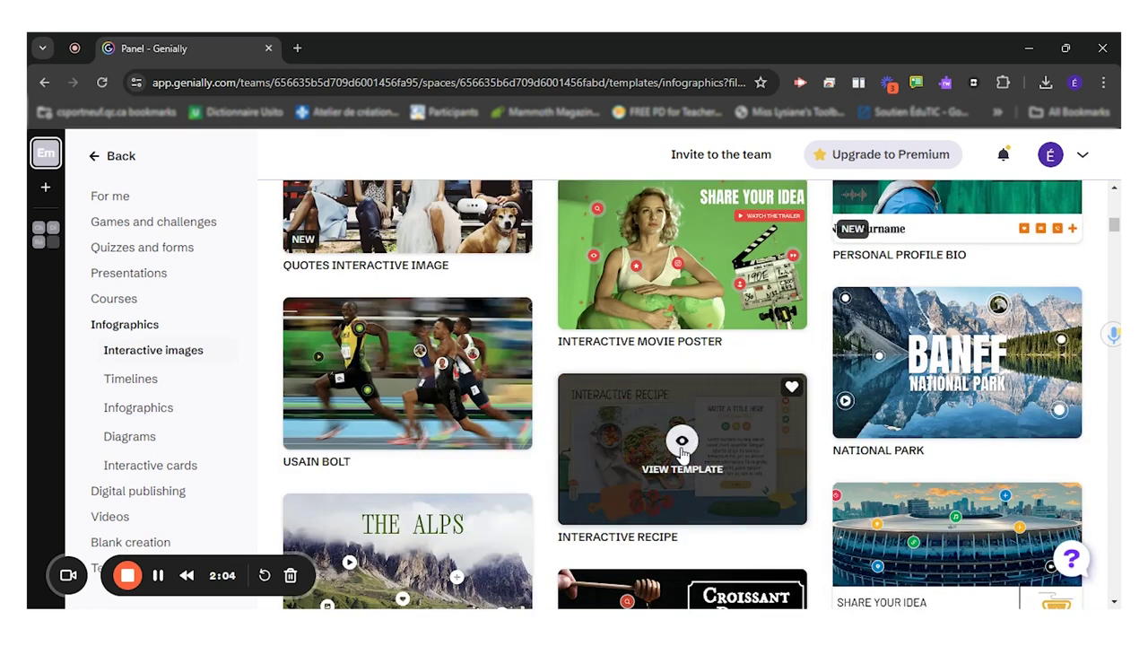
click(682, 512)
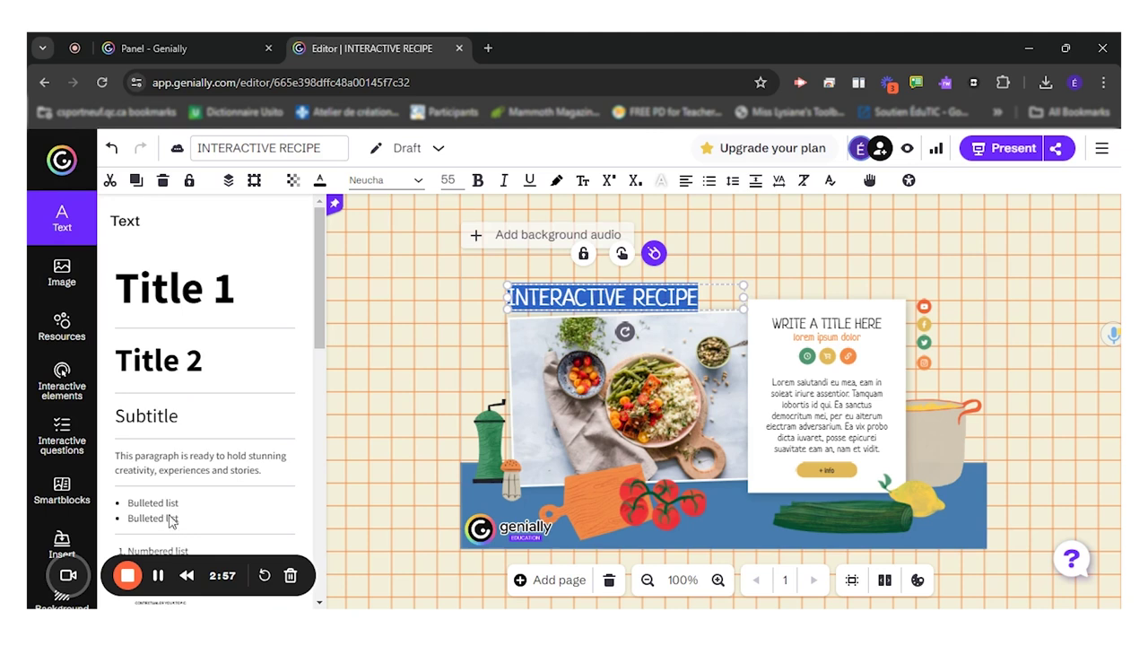
Change the INTERACTIVE RECIPE title font to New Rocker
click(565, 294)
triple_click(584, 296)
double_click(584, 296)
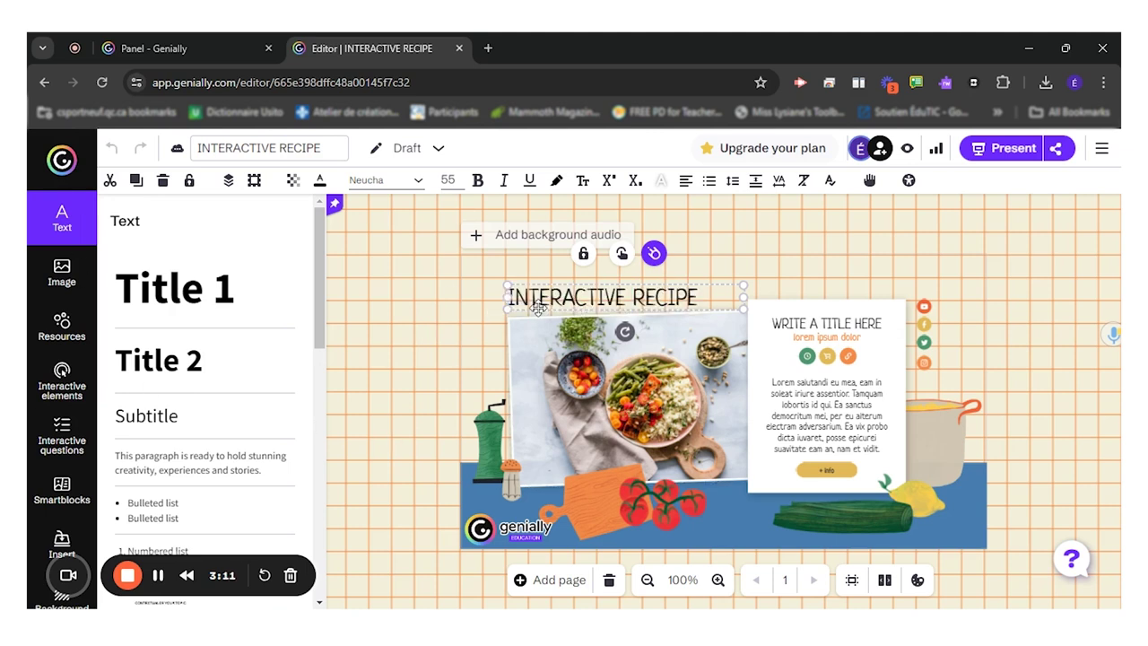
triple_click(545, 300)
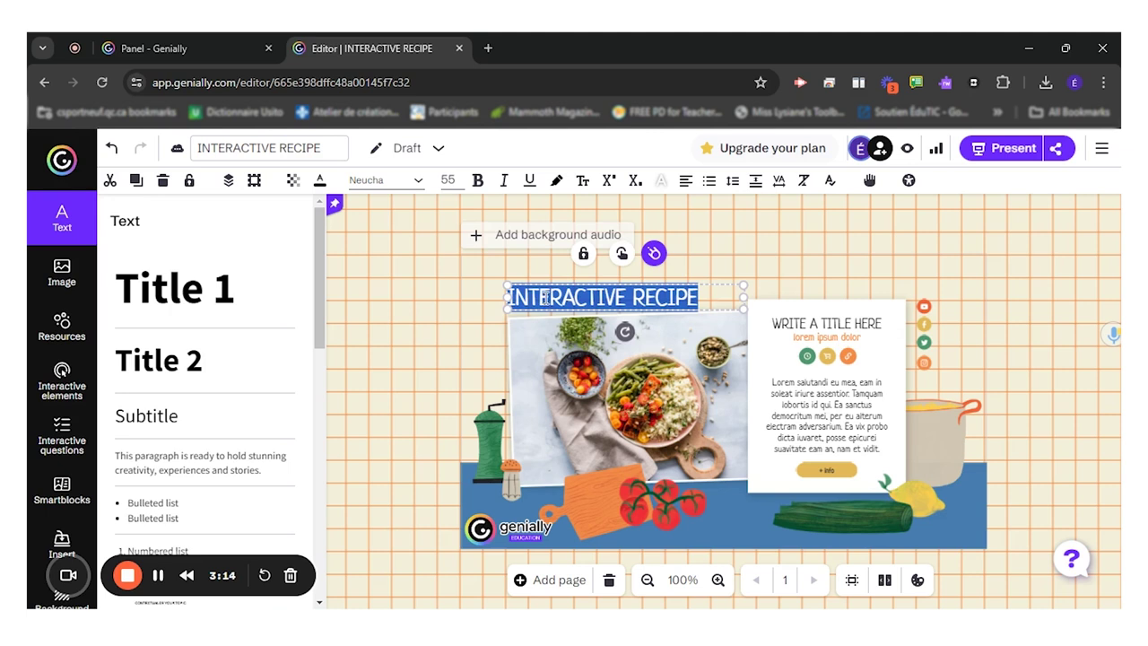
click(408, 183)
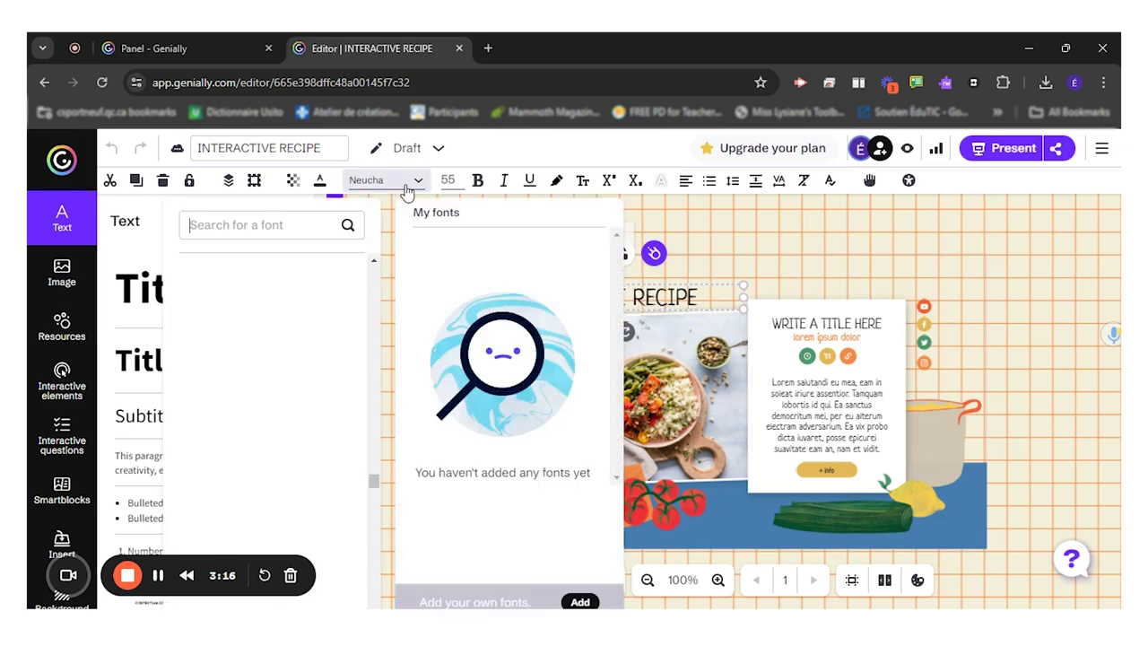
click(240, 339)
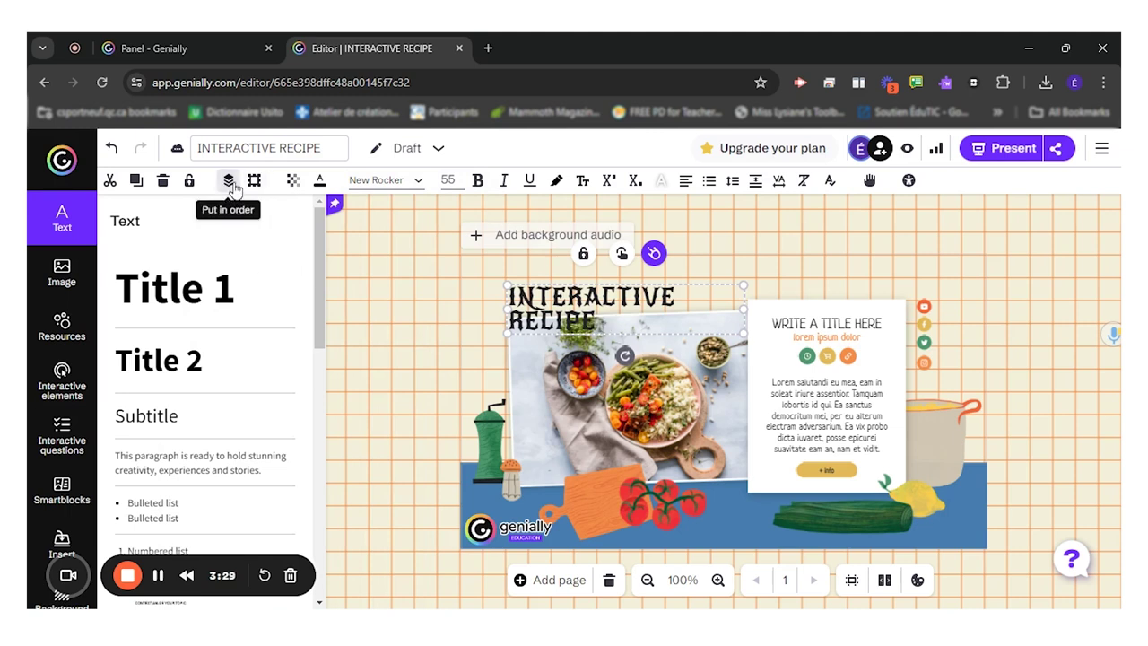
Send the title to the back, behind the food photo
click(230, 182)
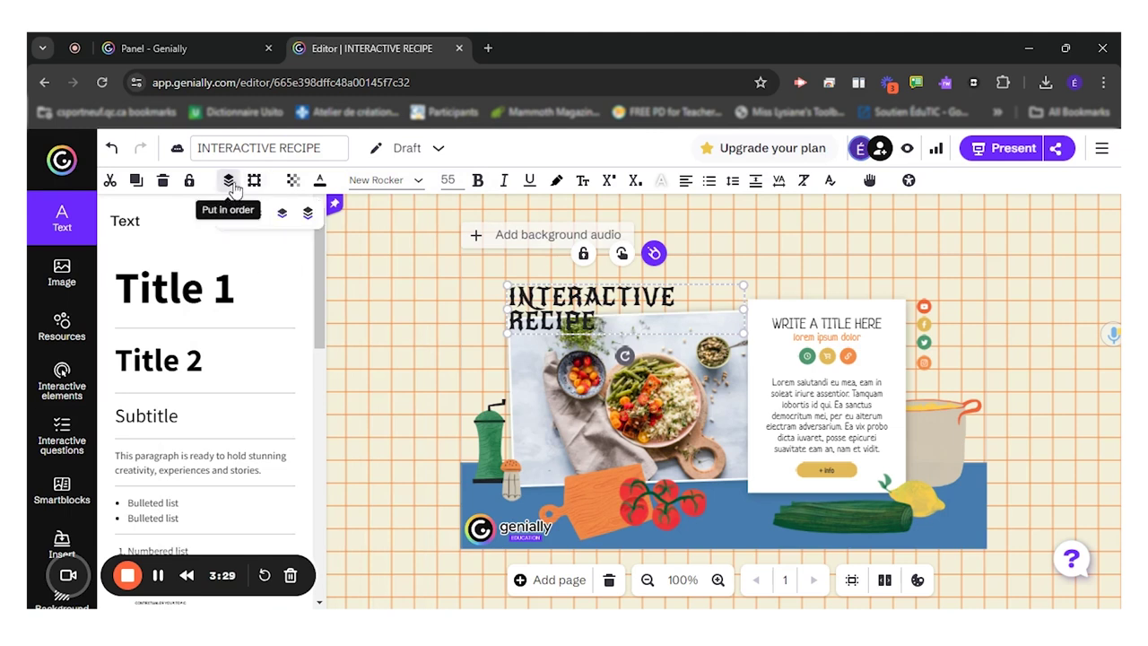
click(302, 215)
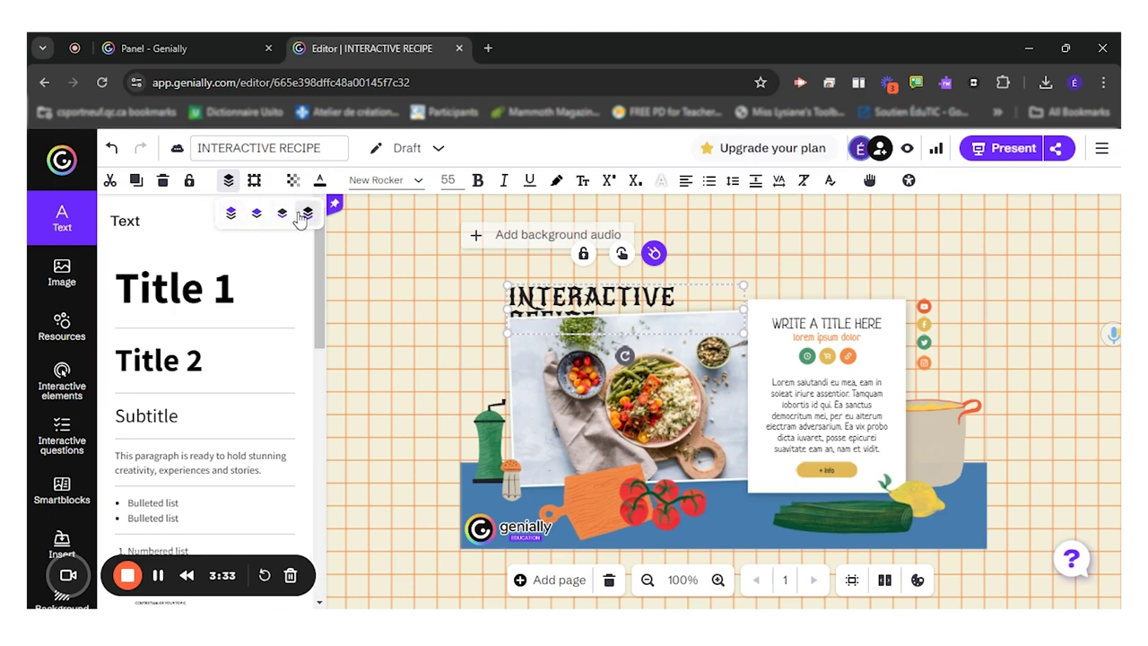
click(388, 357)
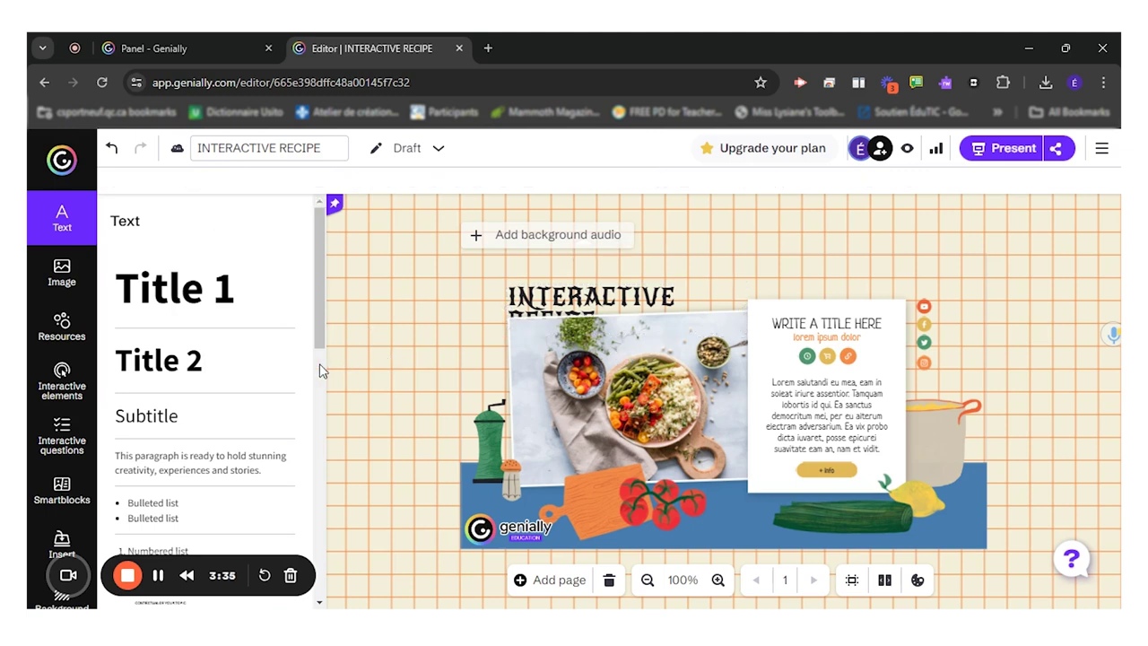
click(572, 391)
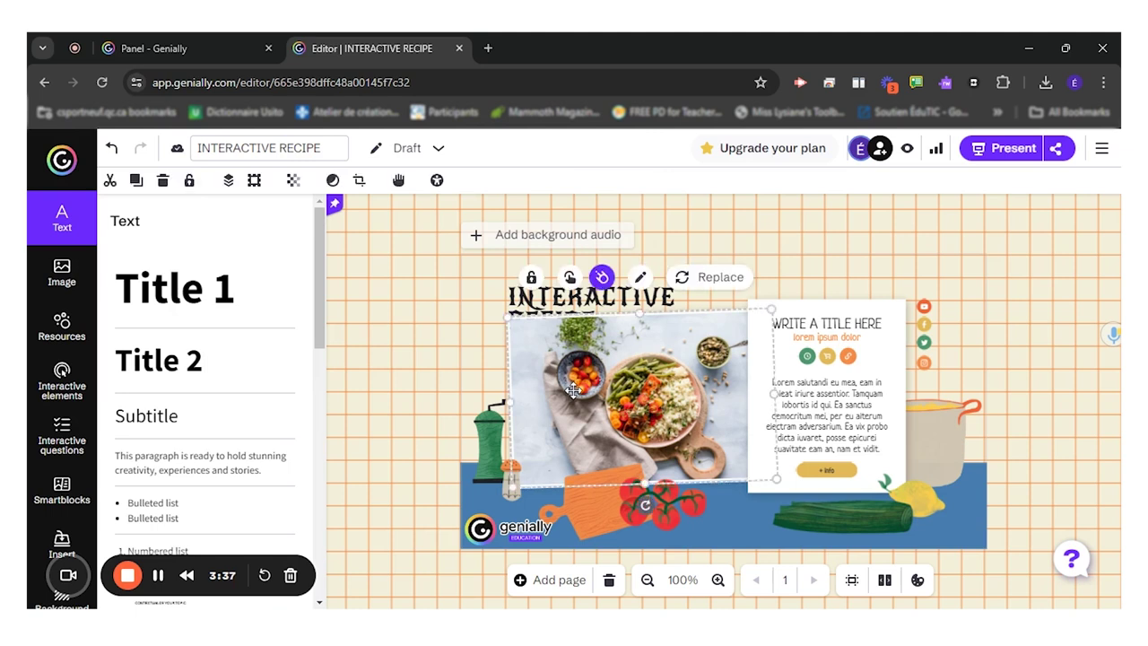
Search the image library for sundae images
click(67, 278)
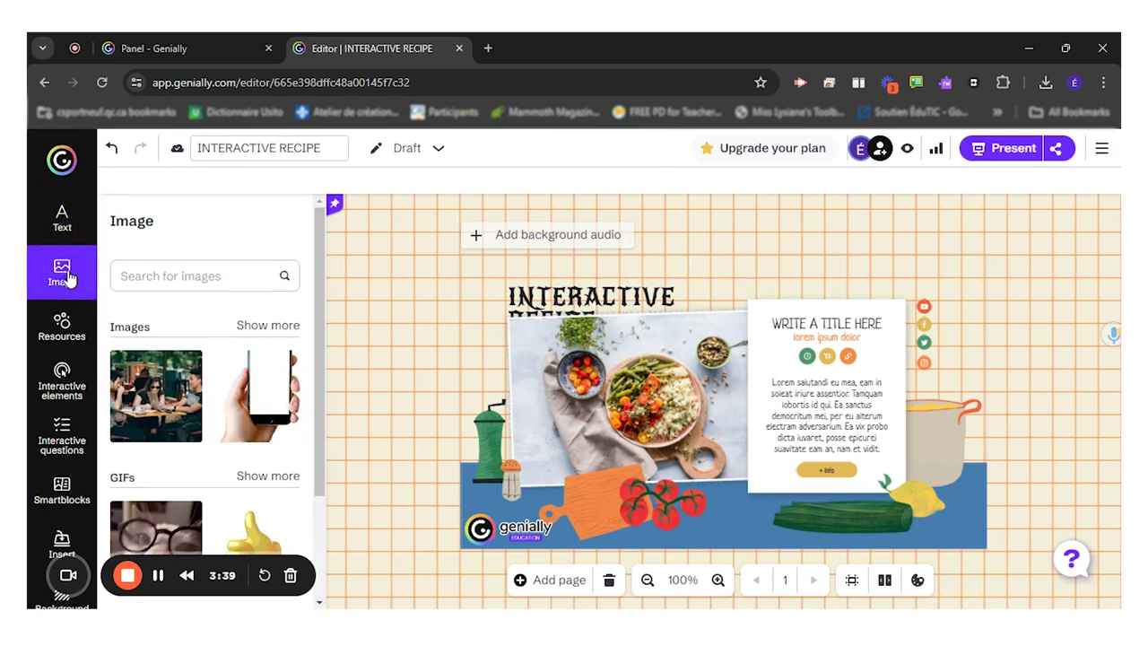
click(203, 271)
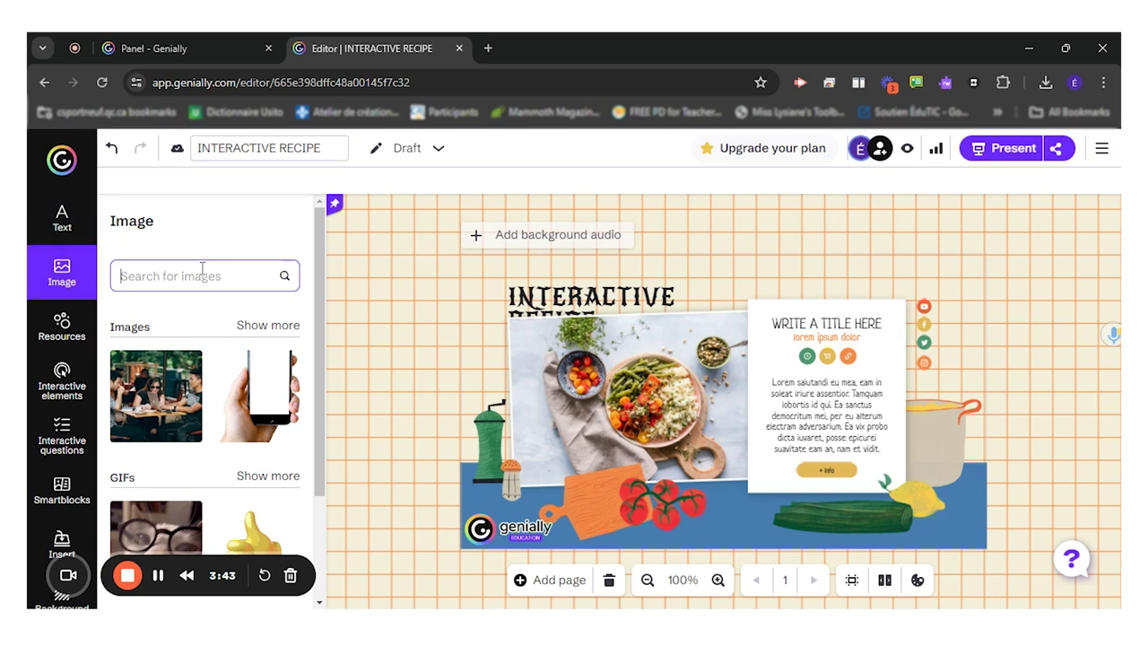
text(sundae)
key(Return)
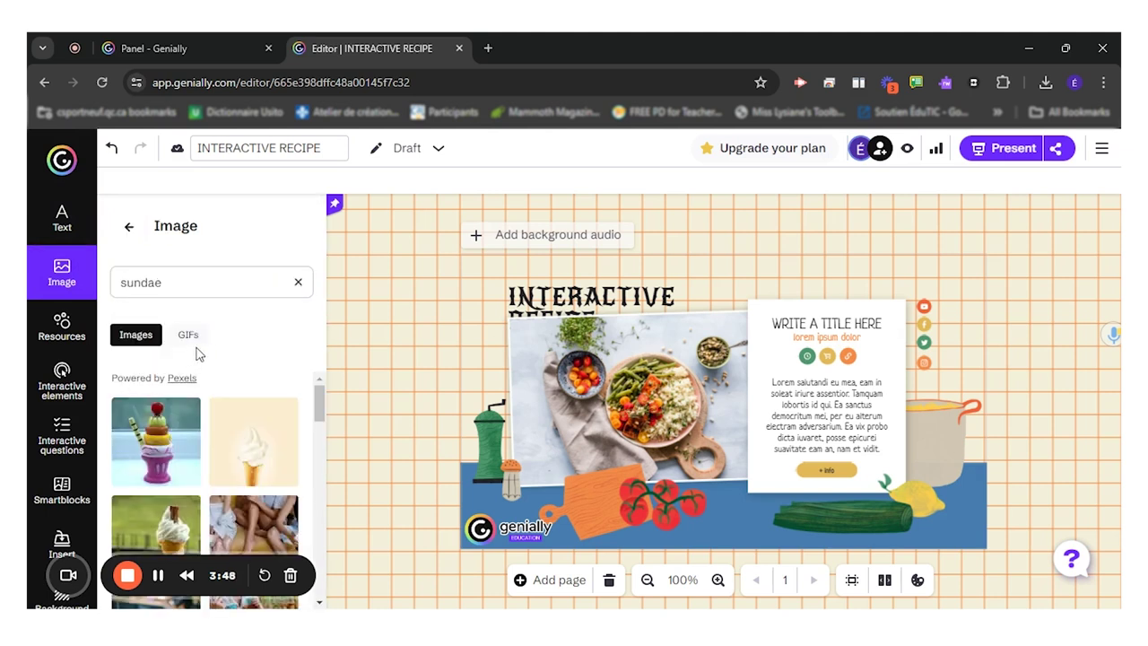
mouse_move(319, 390)
mouse_down()
mouse_move(315, 583)
mouse_move(318, 395)
mouse_up()
mouse_move(326, 402)
mouse_down()
mouse_move(339, 584)
mouse_move(334, 398)
mouse_up()
Add the child GIF from the GIF results and move it to the canvas top-right
click(190, 337)
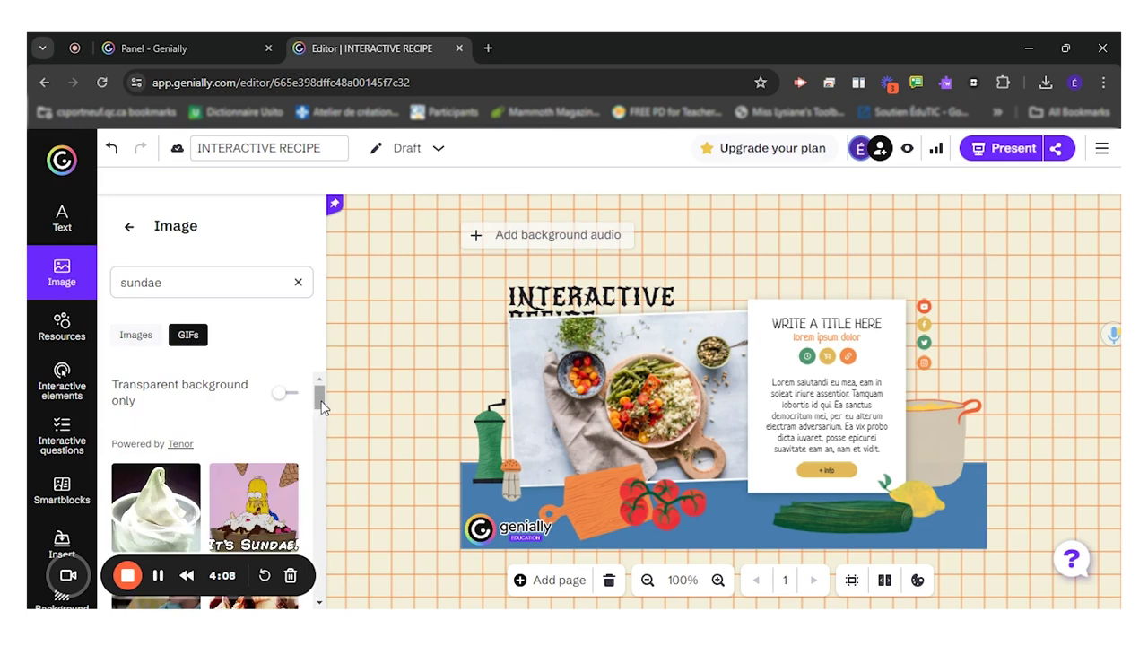
drag(321, 399, 321, 415)
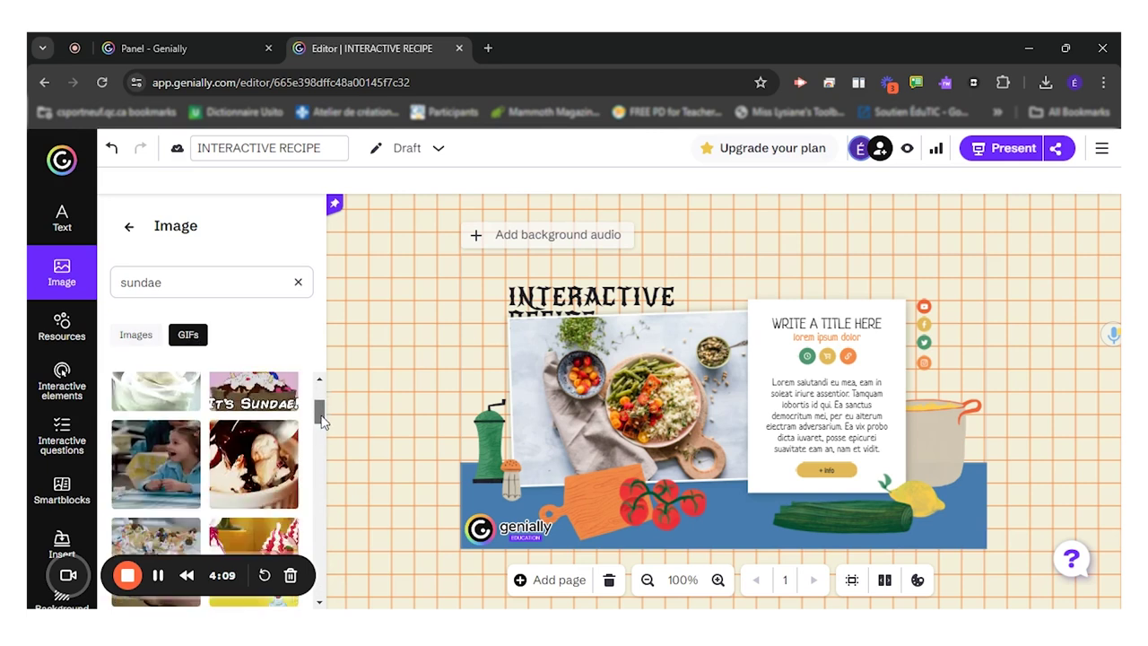
click(153, 459)
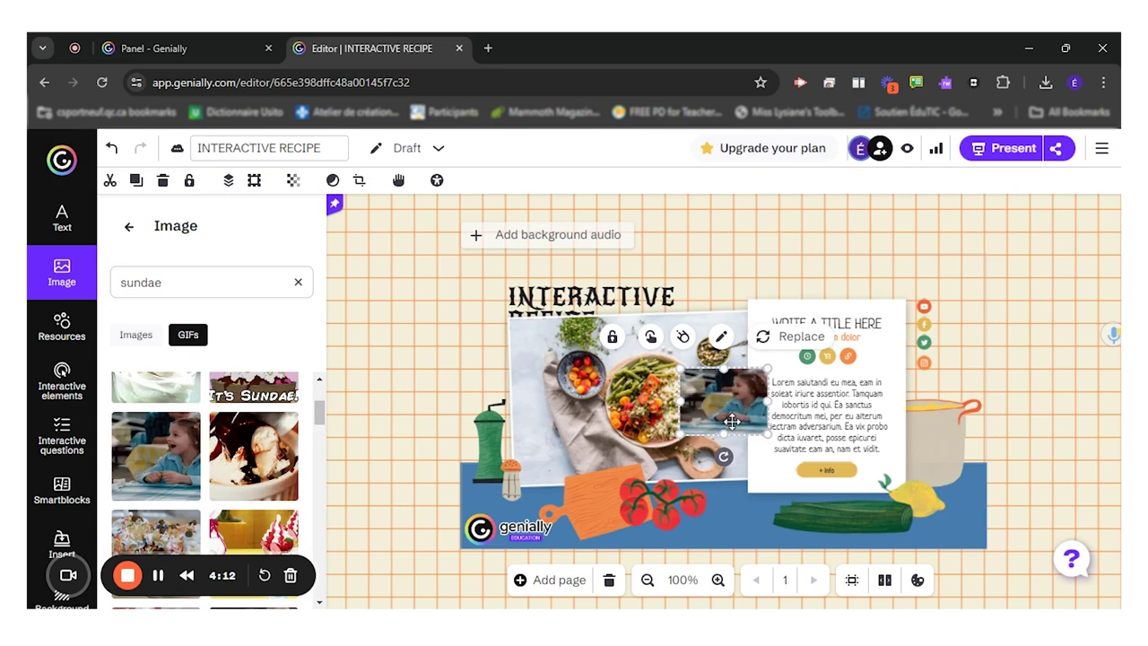
drag(731, 422, 965, 283)
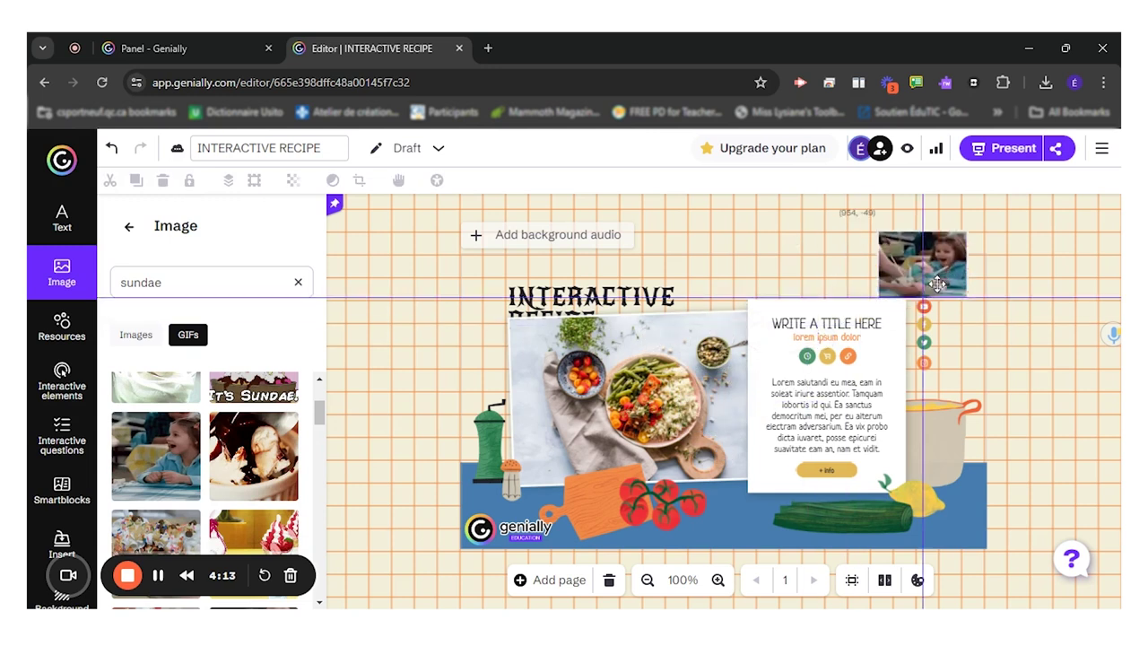
Insert the globe icon from Resources and place it at the canvas top-left
click(57, 332)
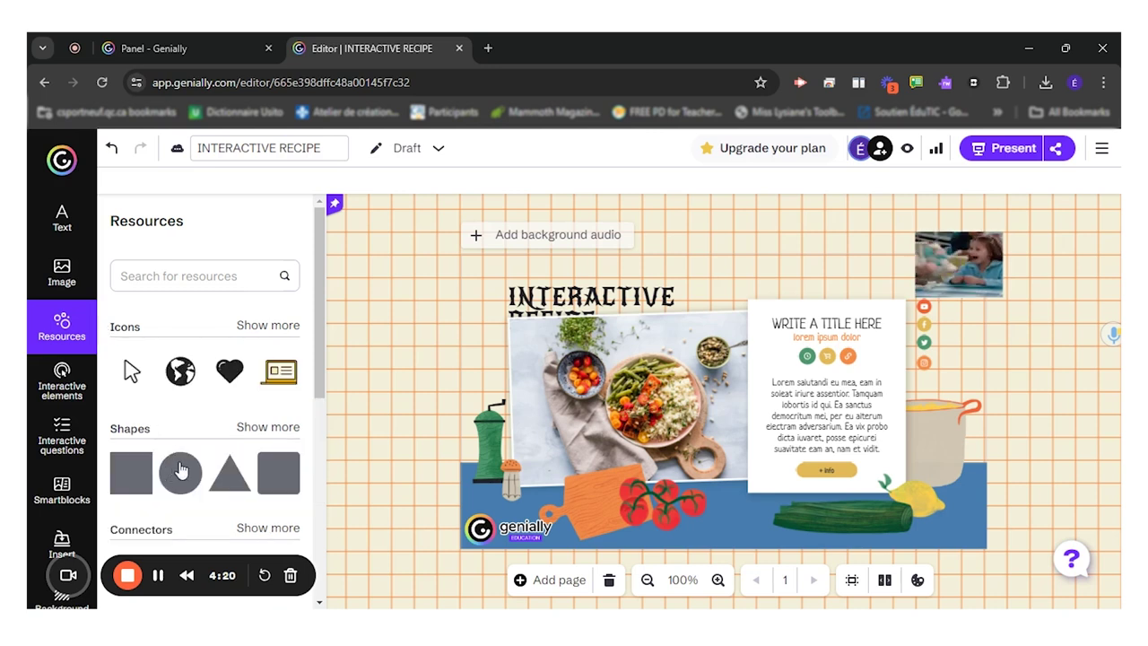
drag(321, 307, 349, 523)
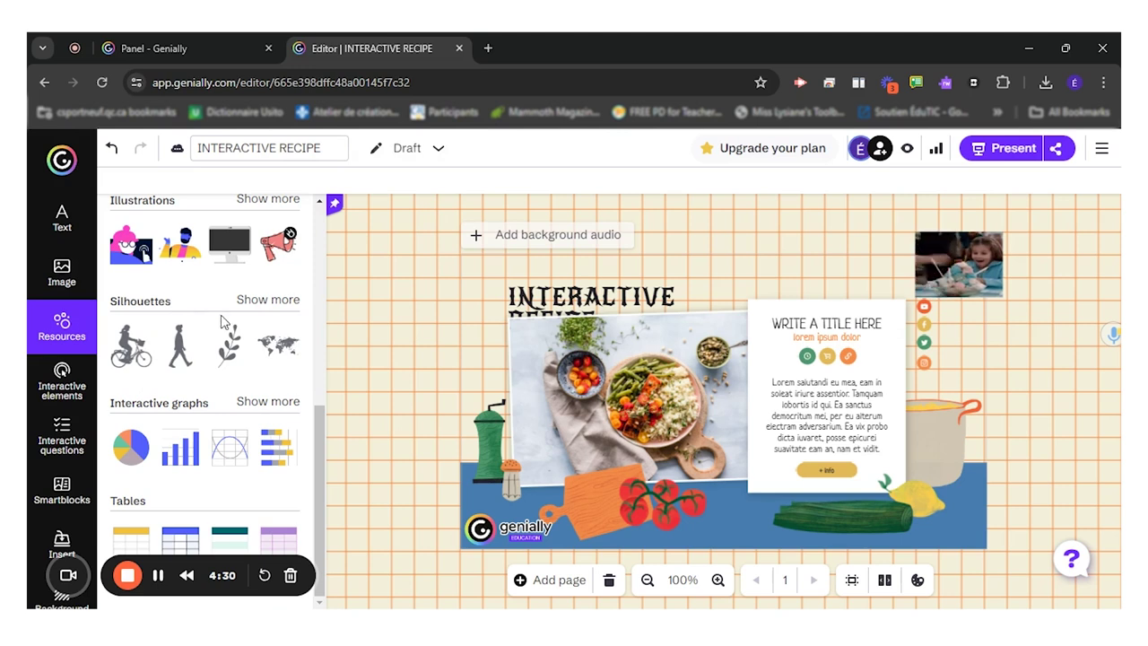
drag(333, 451, 305, 226)
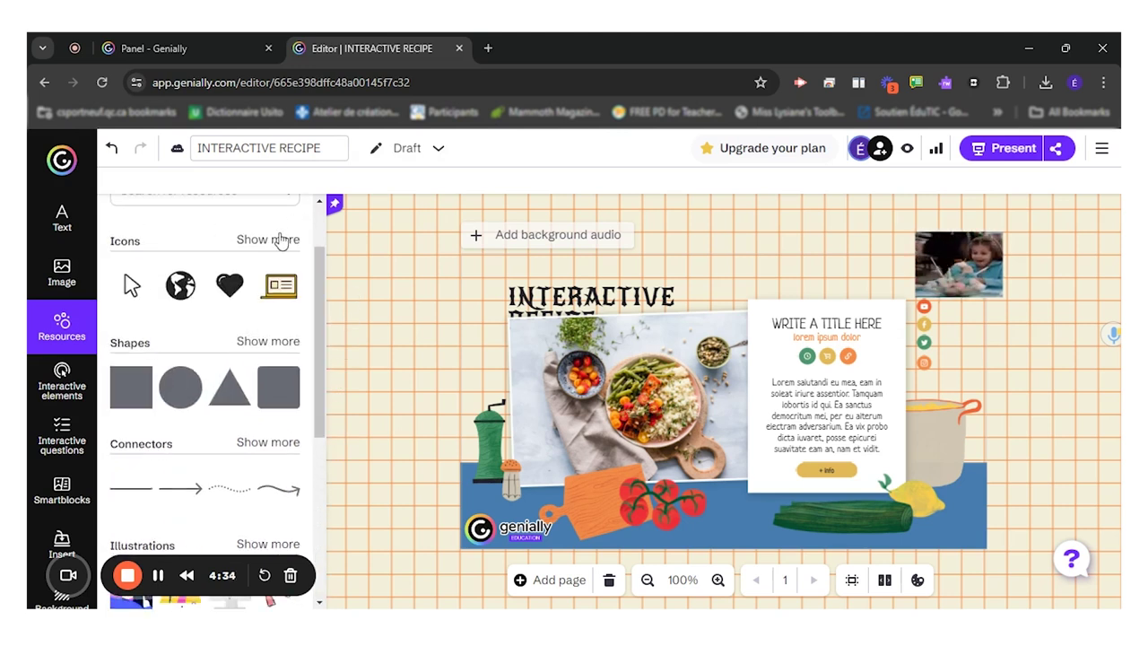
click(274, 241)
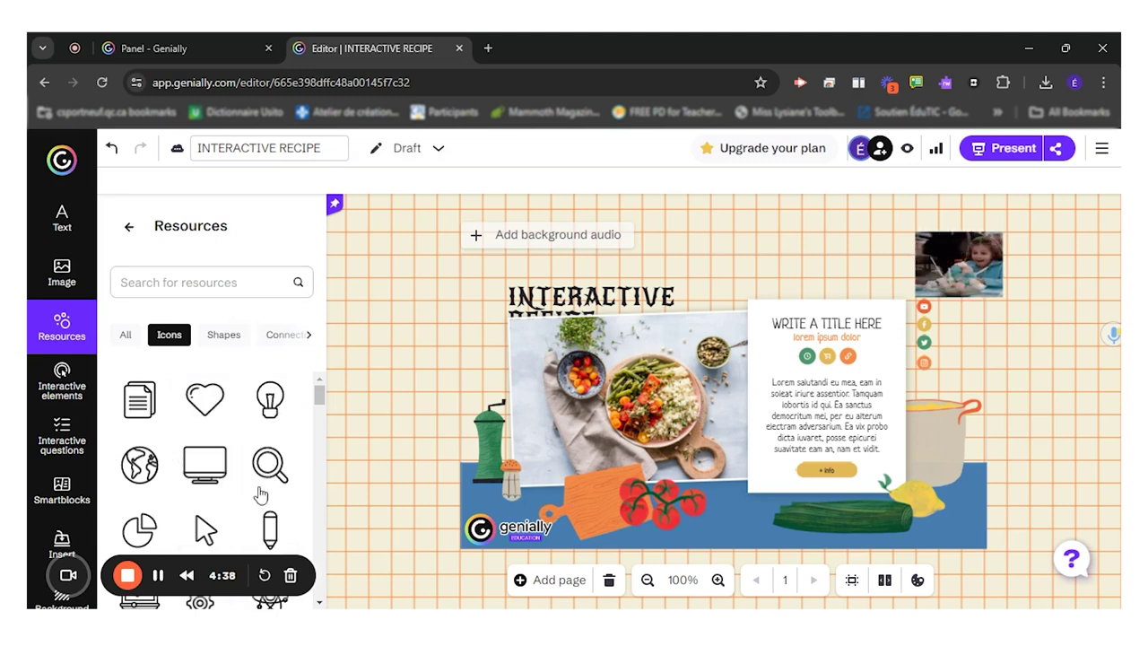
click(141, 465)
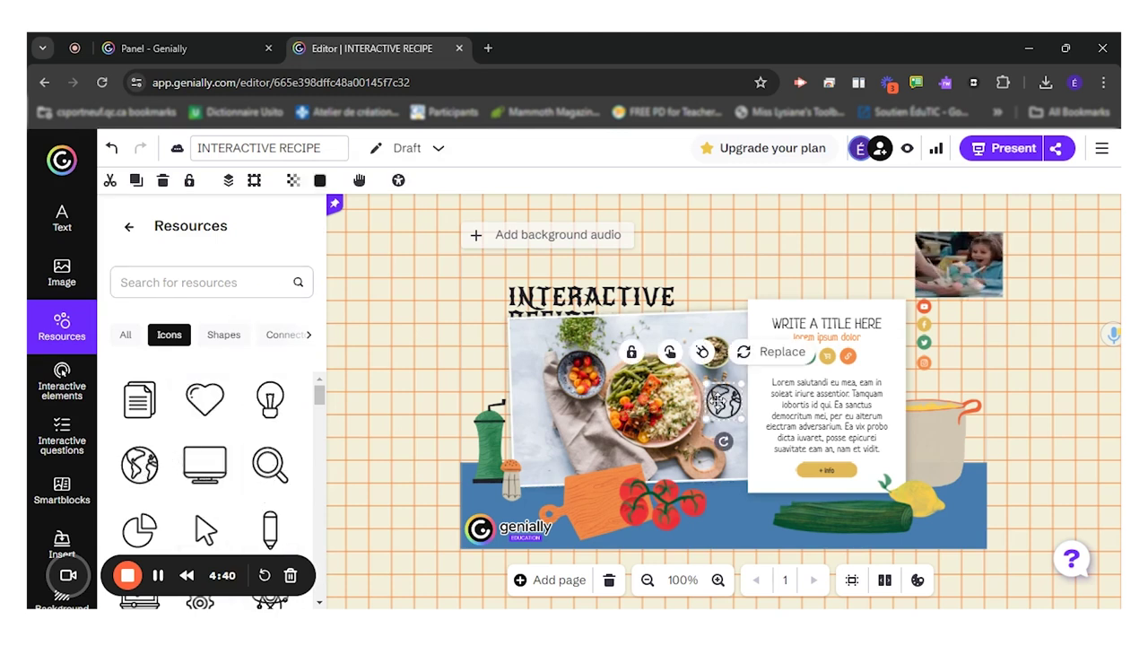
drag(723, 401, 393, 254)
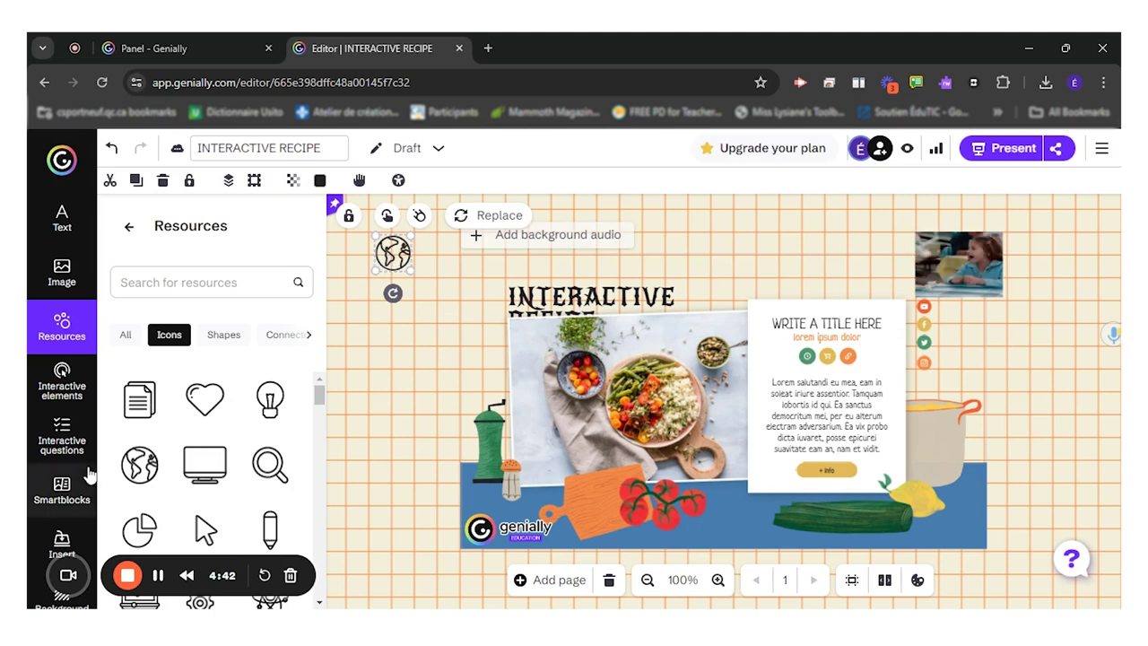
Recolour the globe icon dark red (#b71414)
click(321, 181)
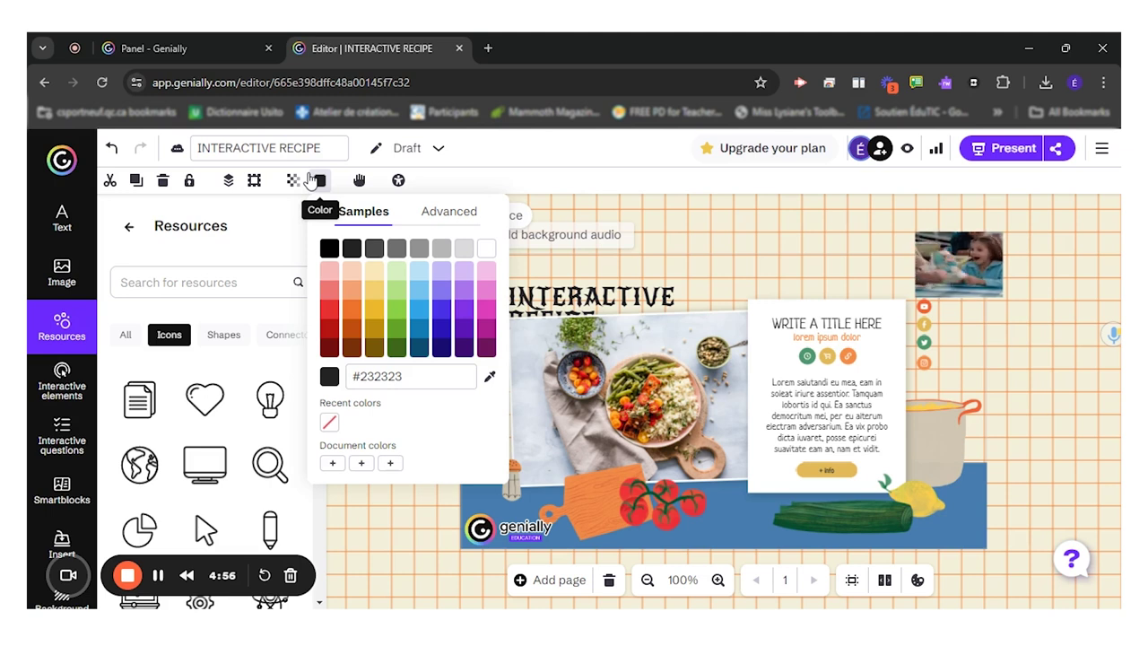
click(329, 333)
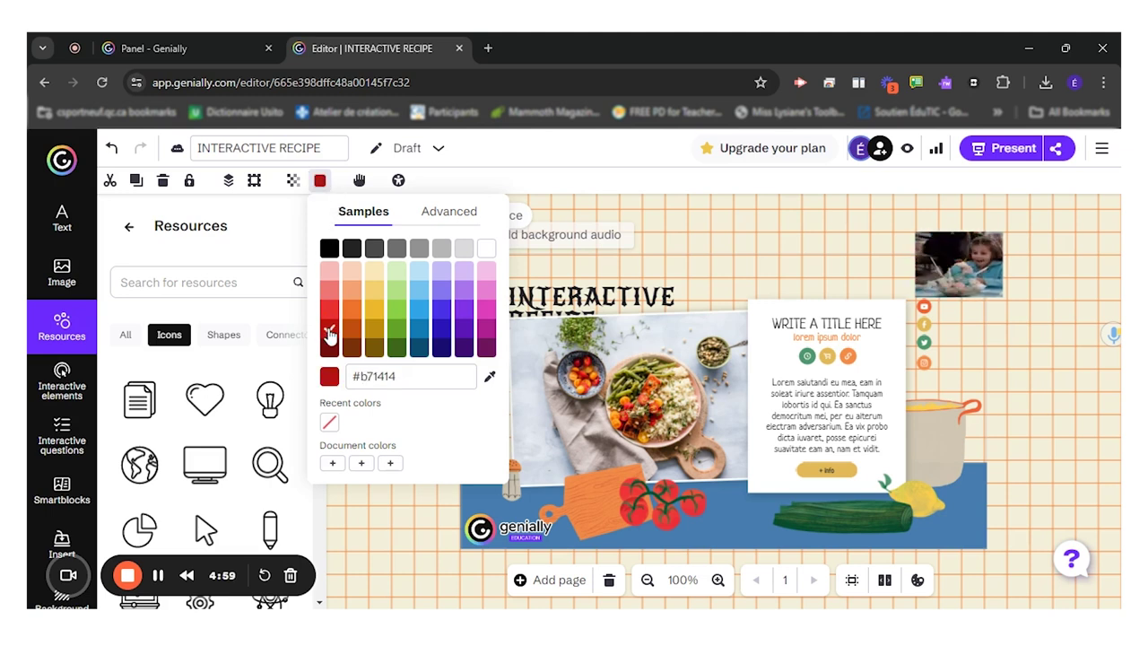
click(385, 516)
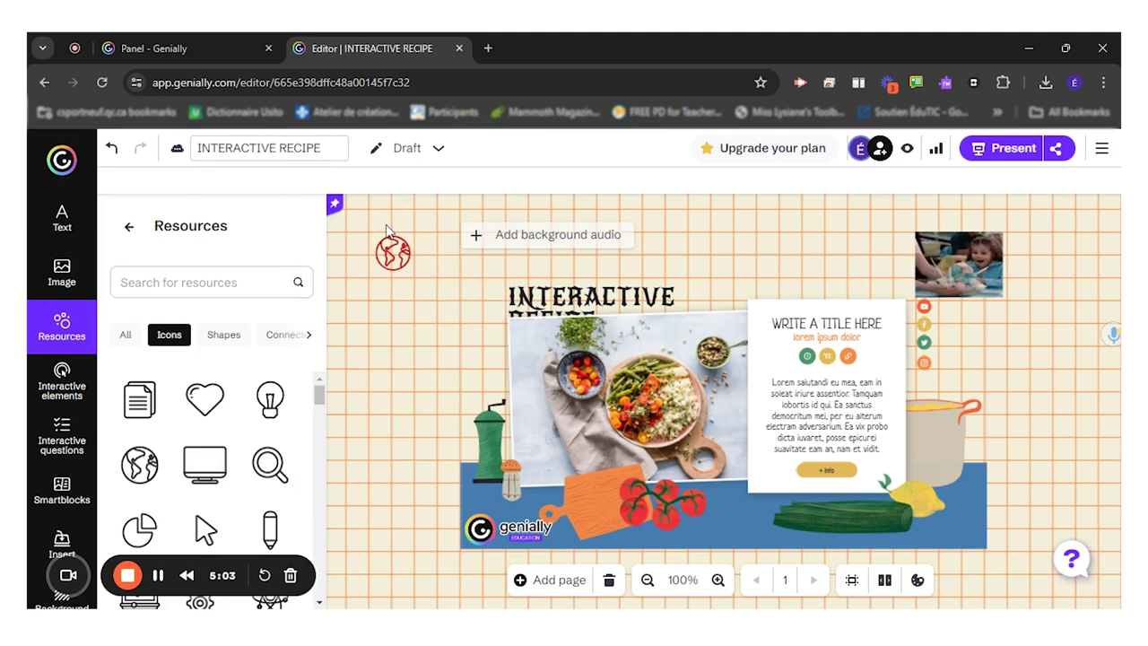
Browse the Interactive elements panel and select the recipe card's green icon to see its tooltip
click(44, 391)
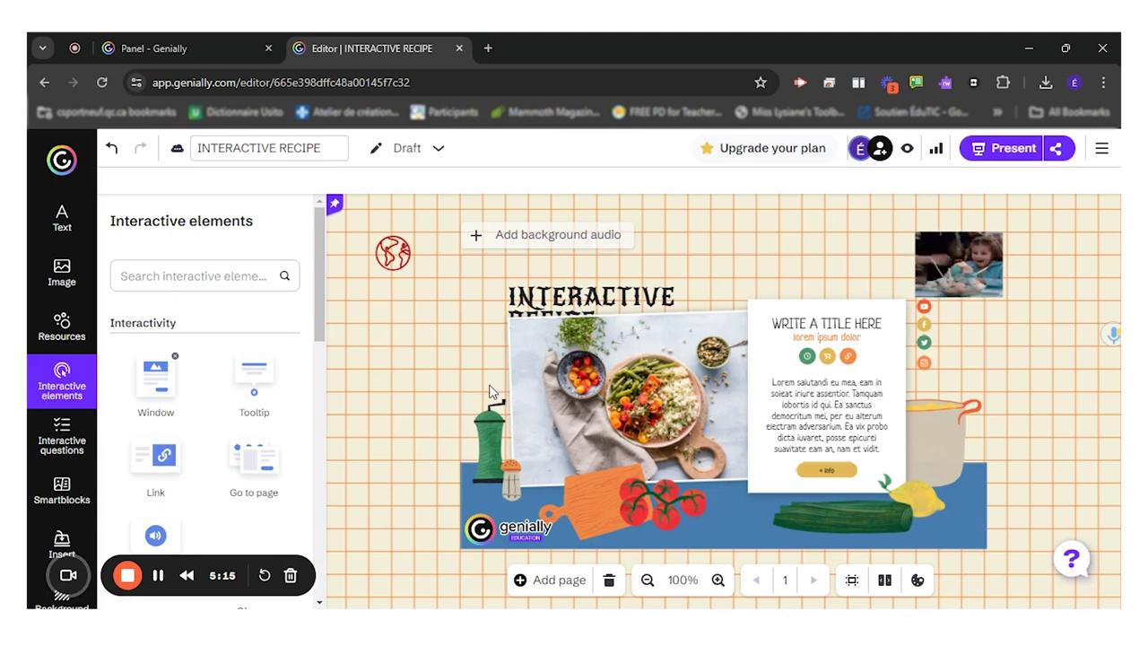
click(826, 357)
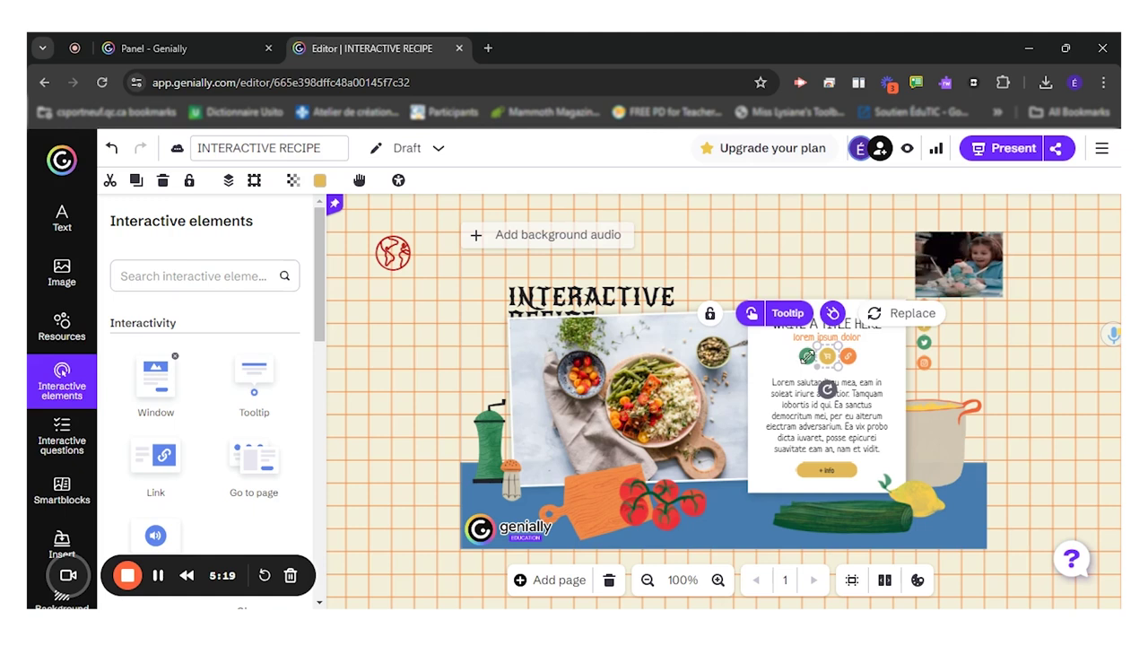
click(808, 358)
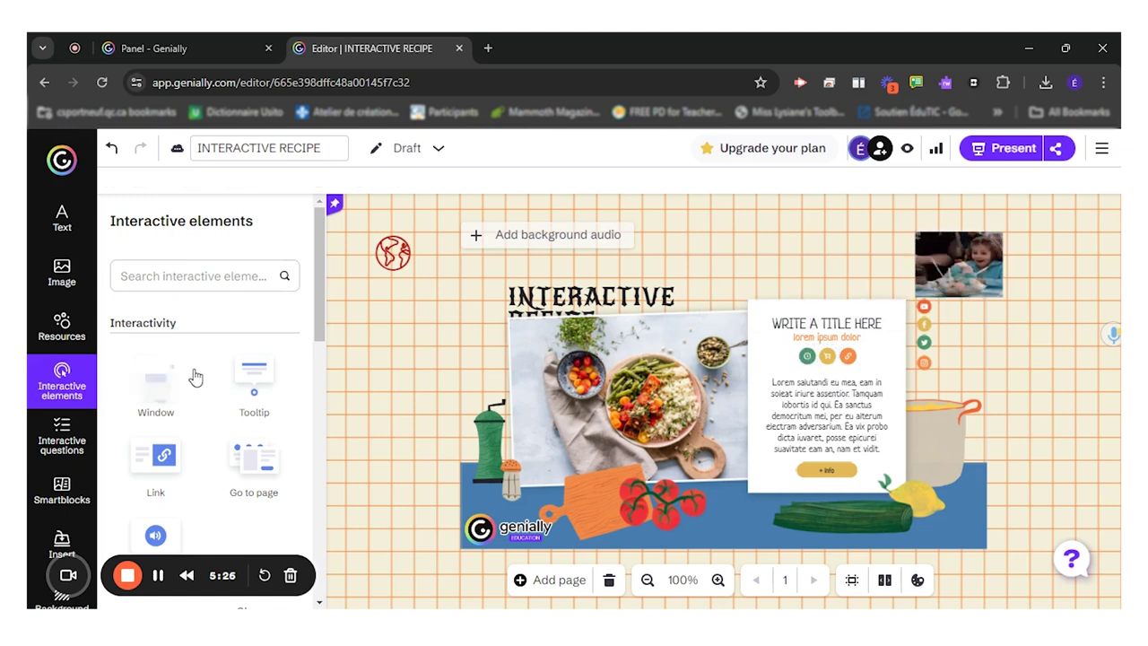
drag(321, 281, 310, 320)
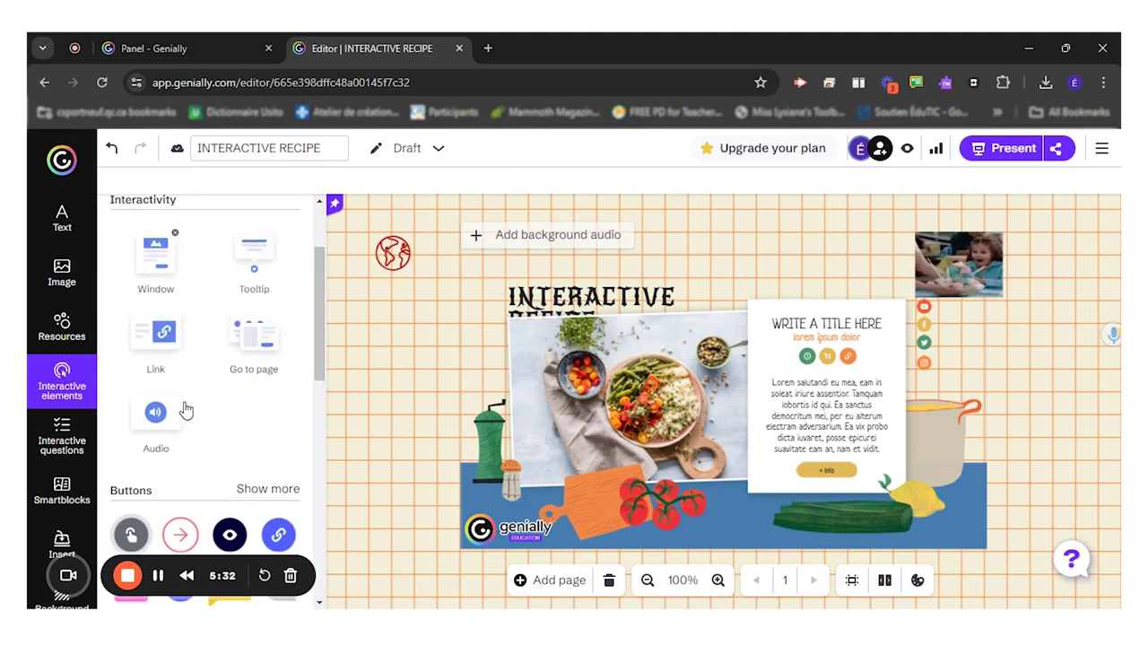
drag(315, 283, 319, 229)
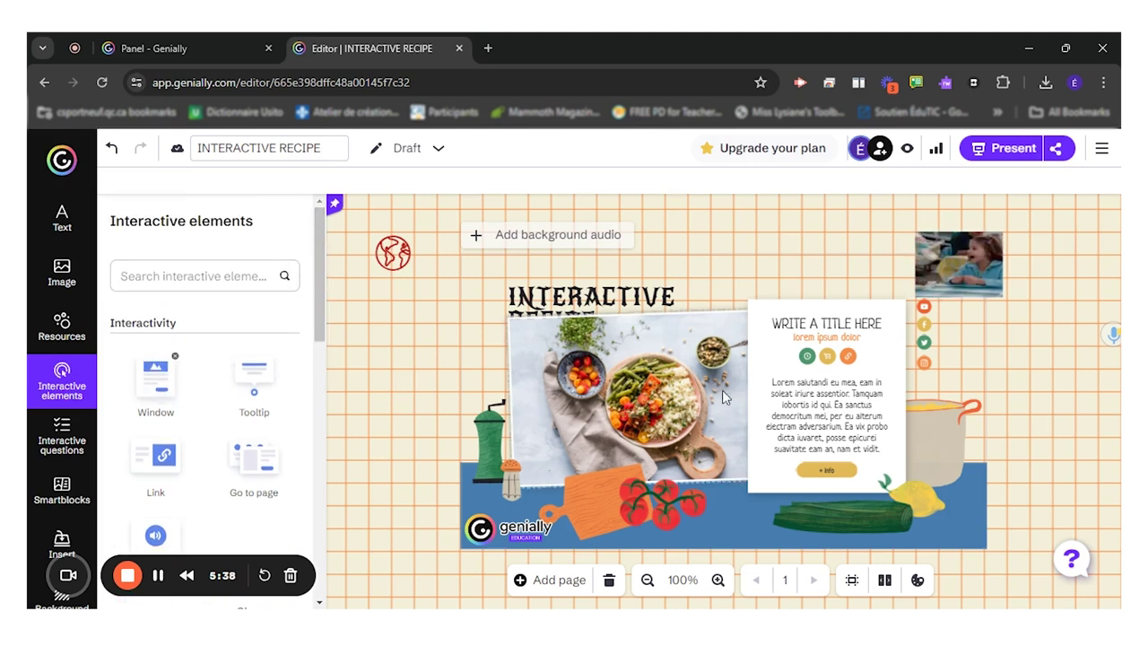
click(806, 356)
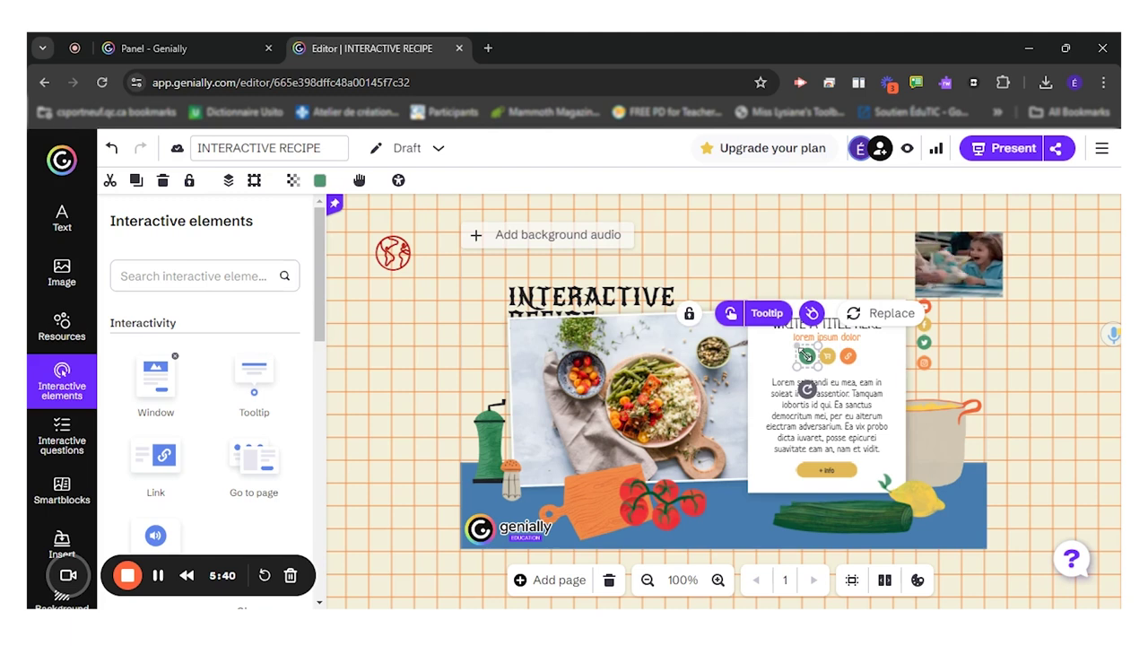
click(770, 316)
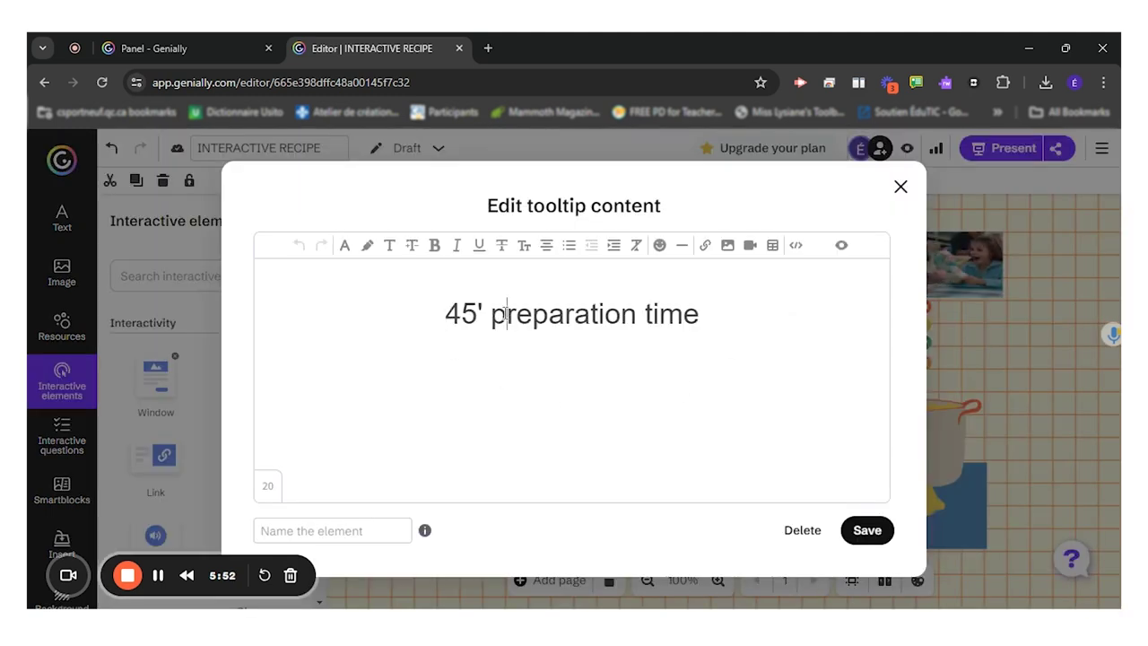
triple_click(506, 314)
click(390, 323)
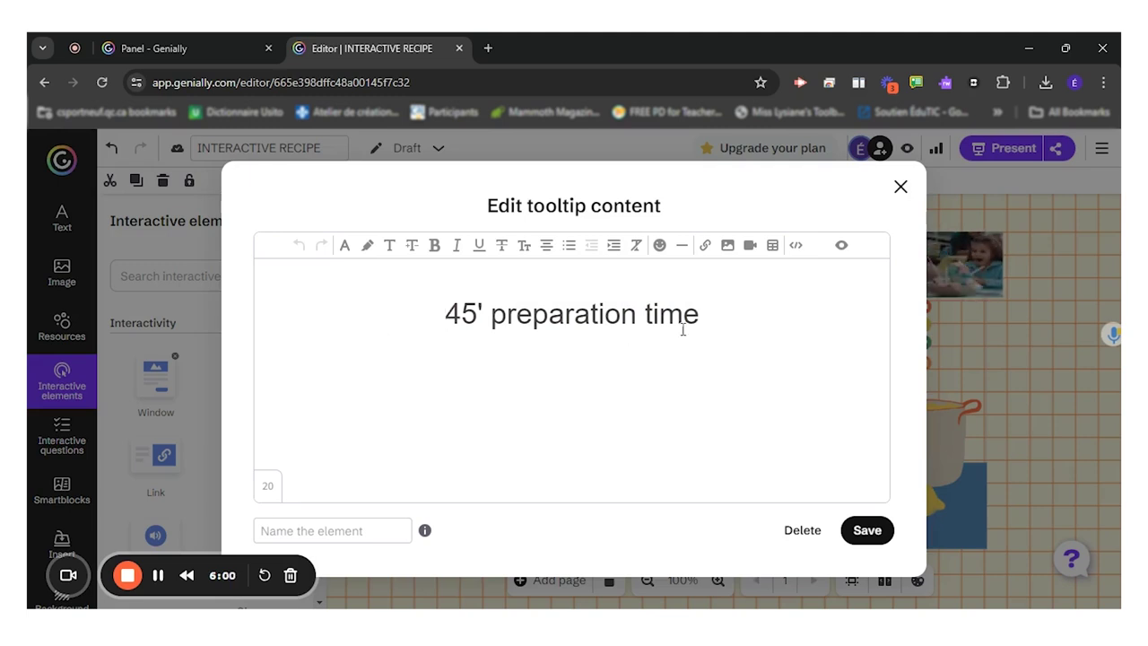
drag(683, 330, 404, 307)
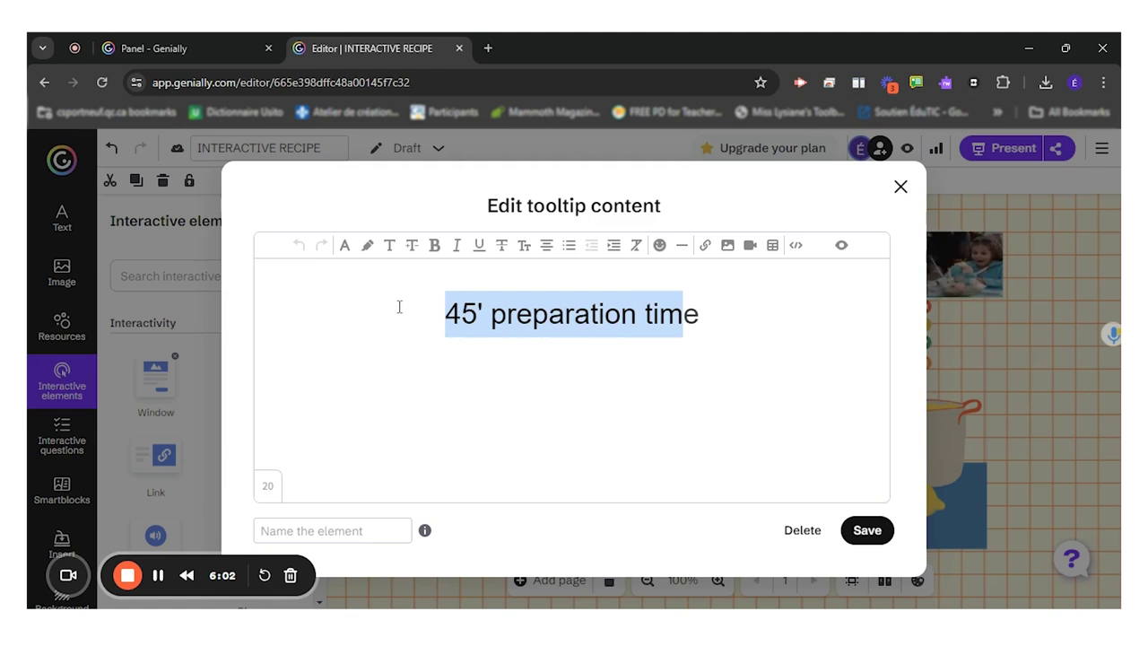
click(808, 330)
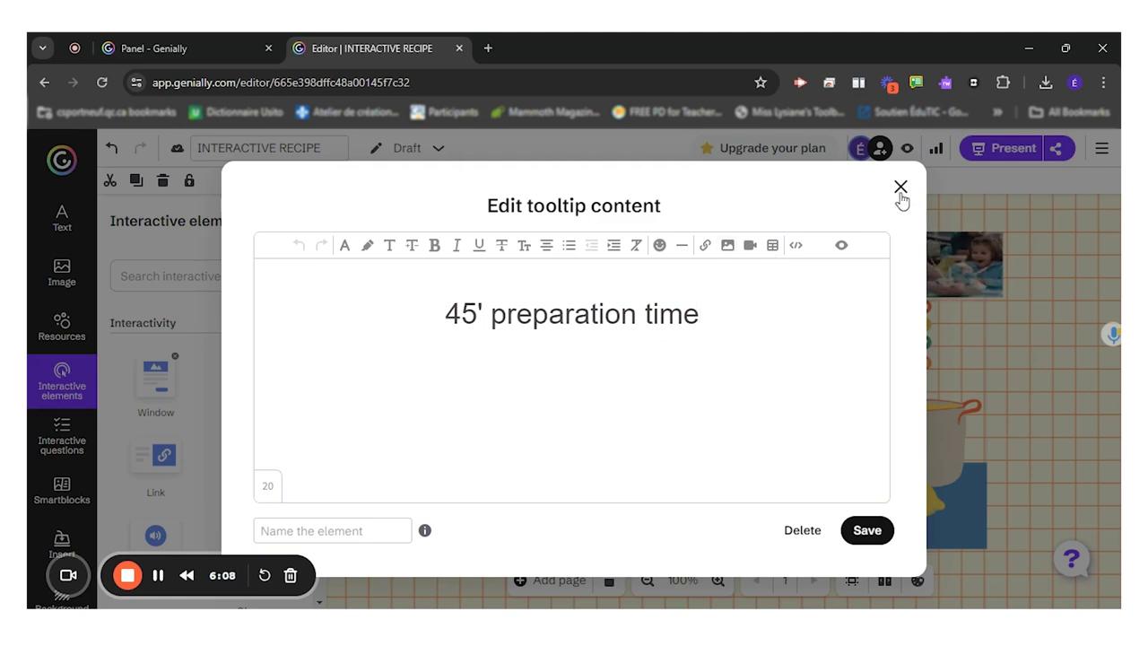
click(820, 529)
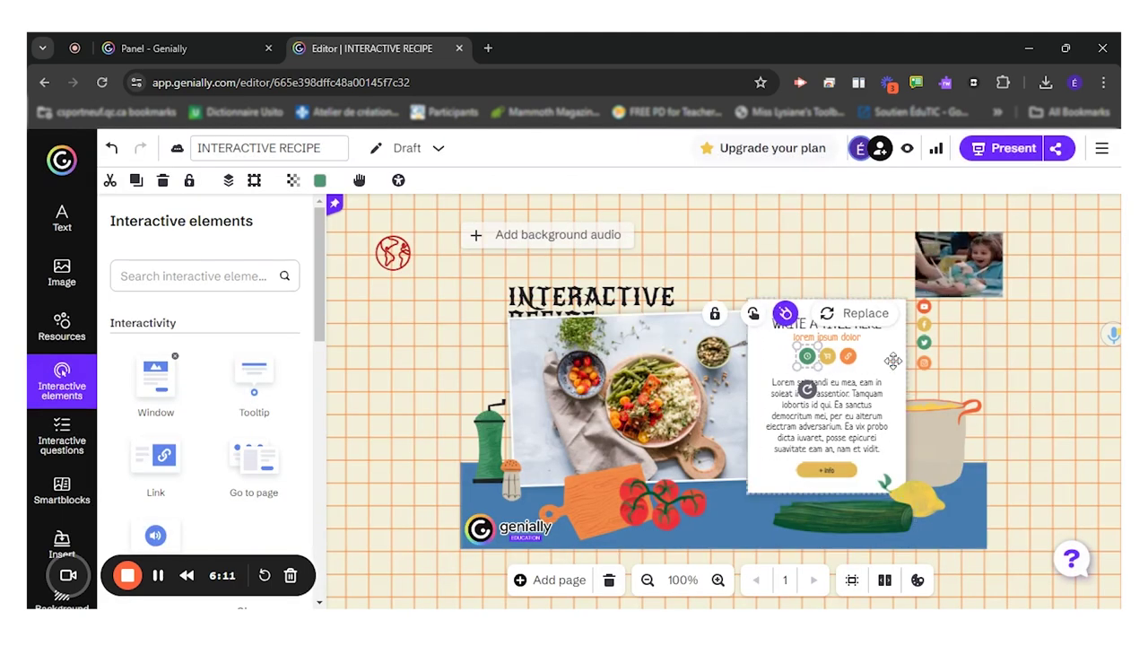
Give the green icon a Window interaction using the third, text-and-image window template
key(Escape)
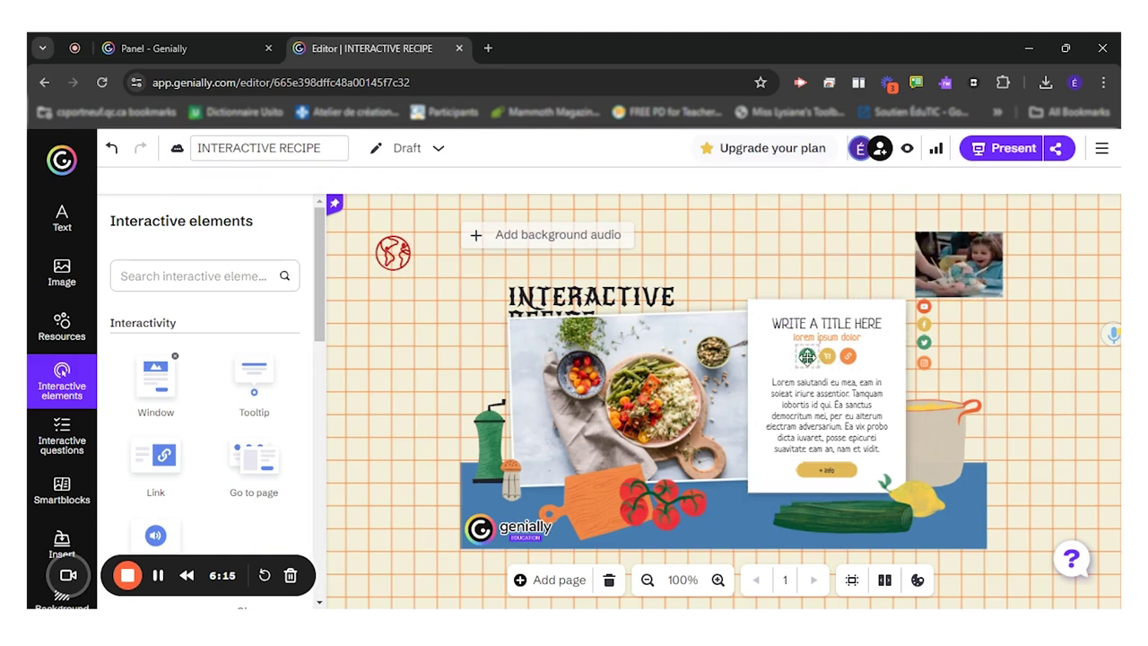
click(806, 356)
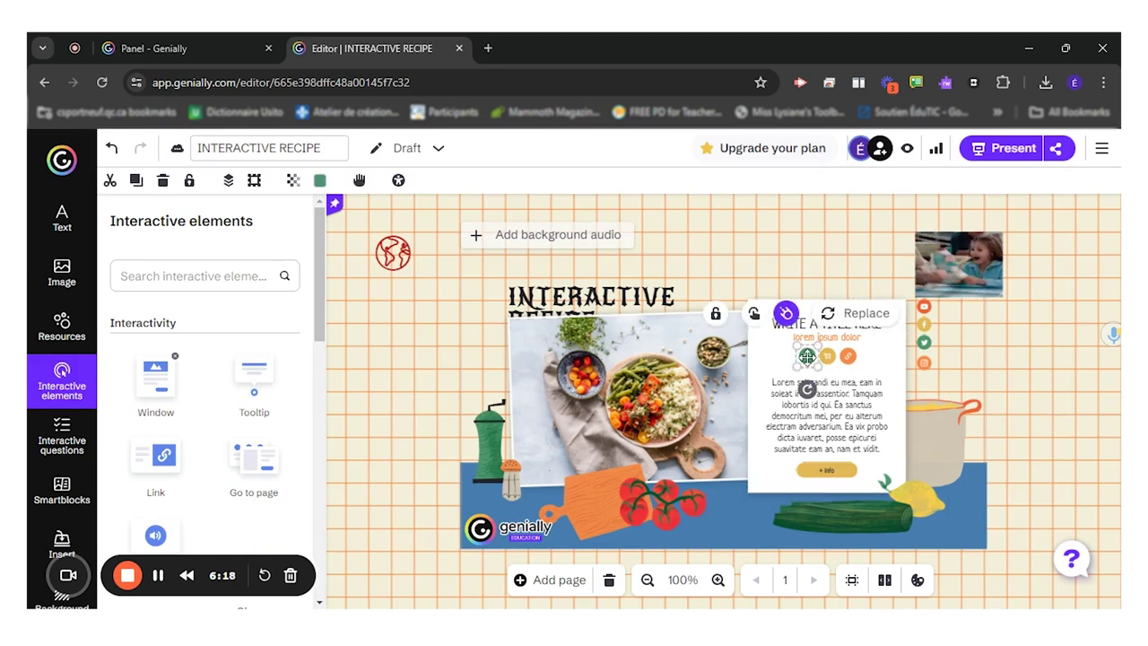
click(753, 316)
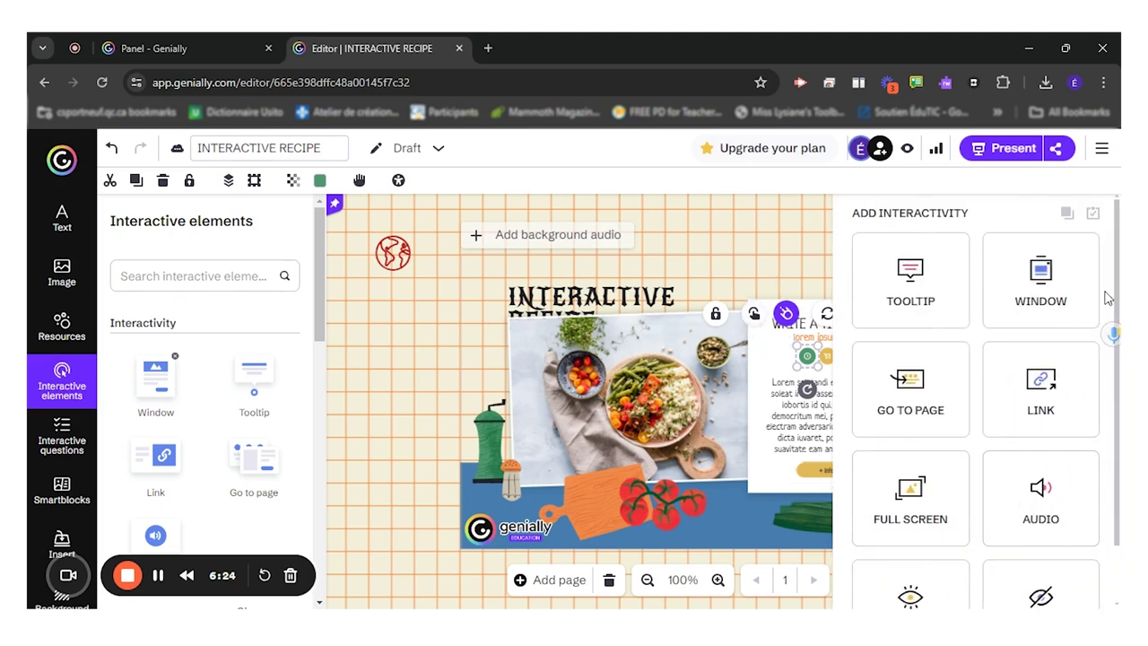
click(1020, 287)
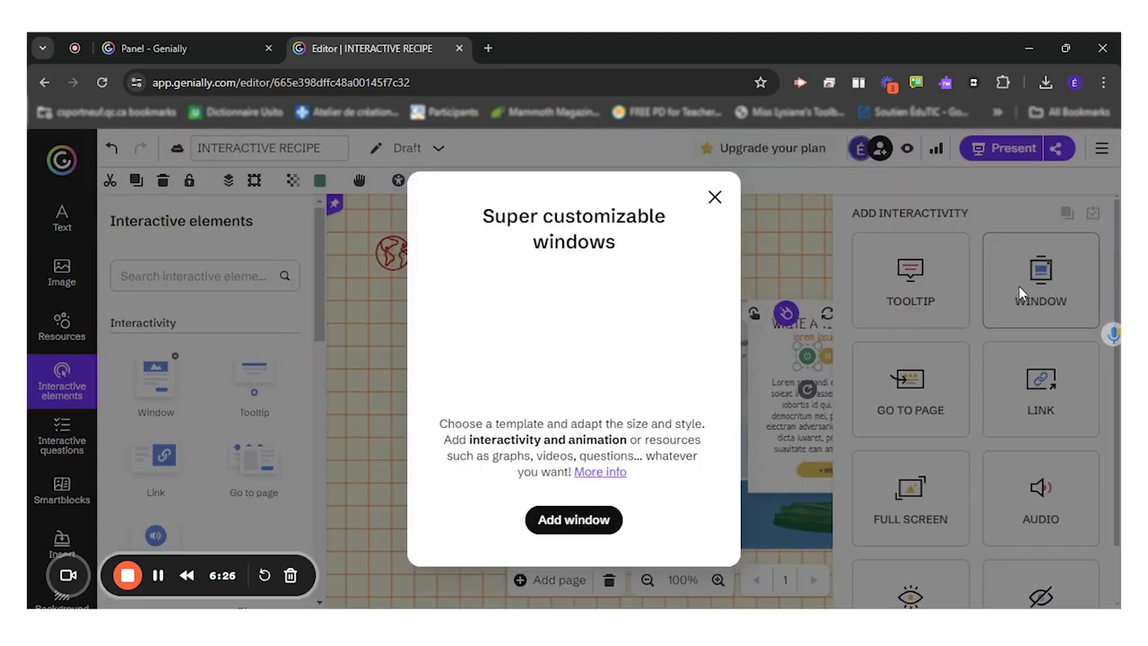
click(575, 524)
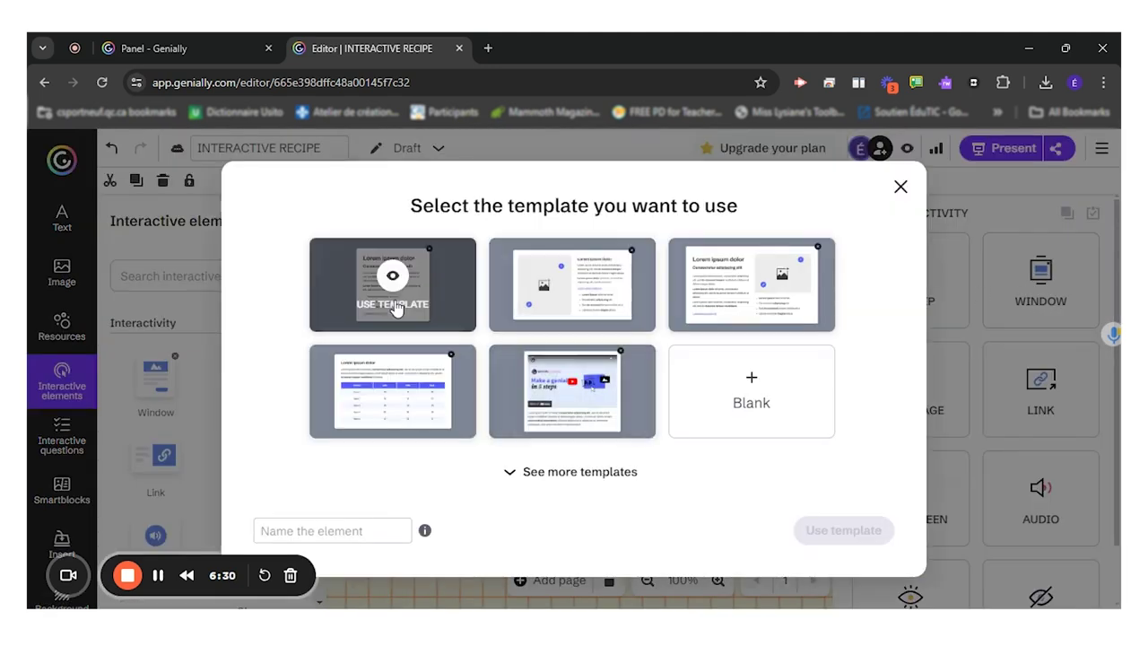
click(705, 304)
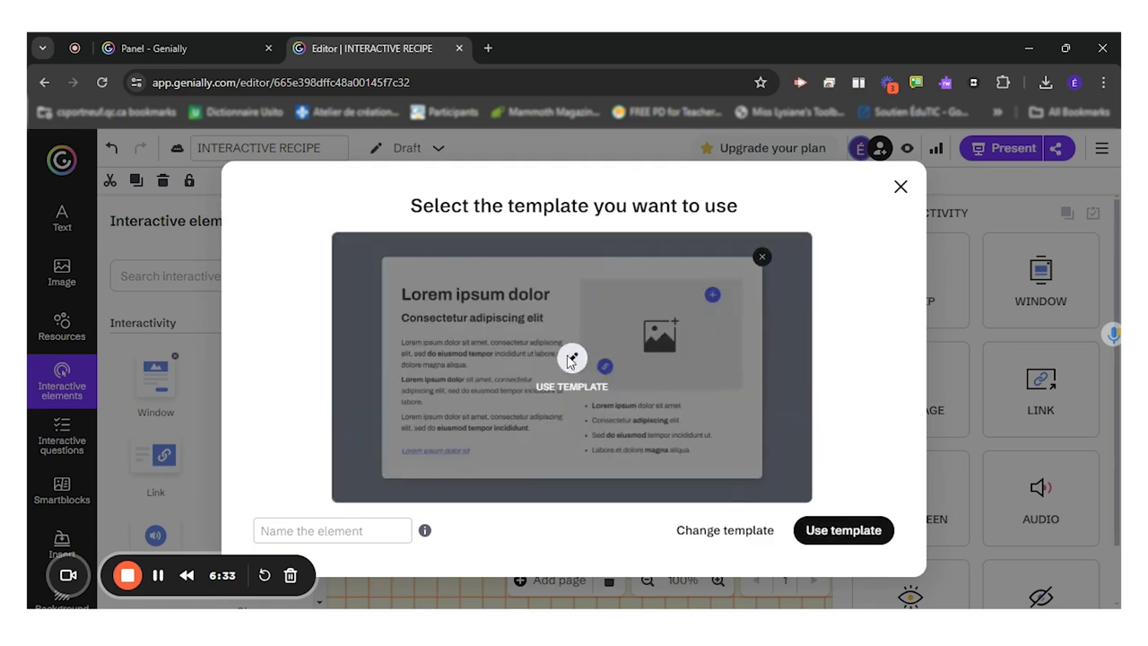
click(570, 359)
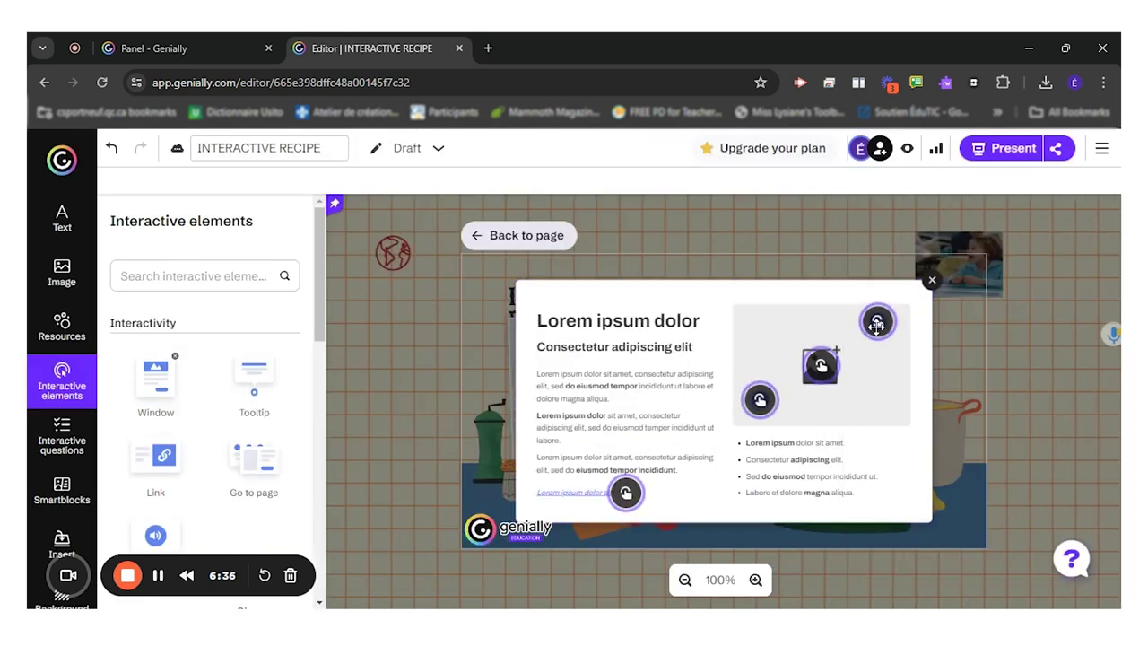
Rename the window heading to 'Window' and clear the old subtitle text
click(615, 320)
double_click(615, 320)
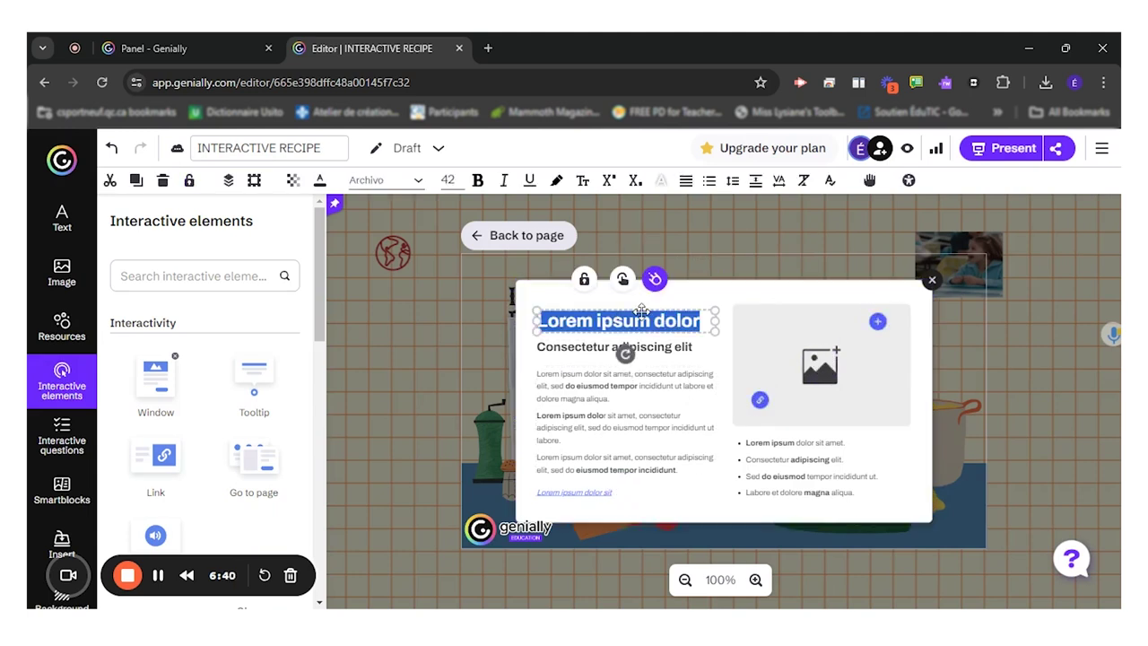
text(Window)
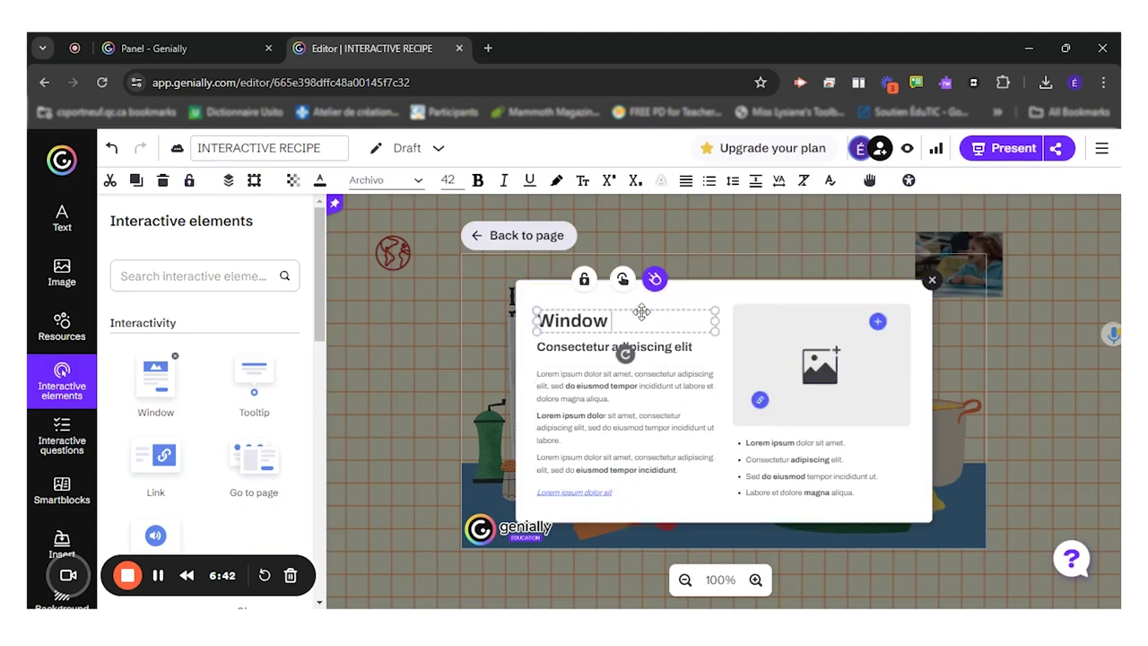
click(679, 347)
double_click(679, 346)
key(BackSpace)
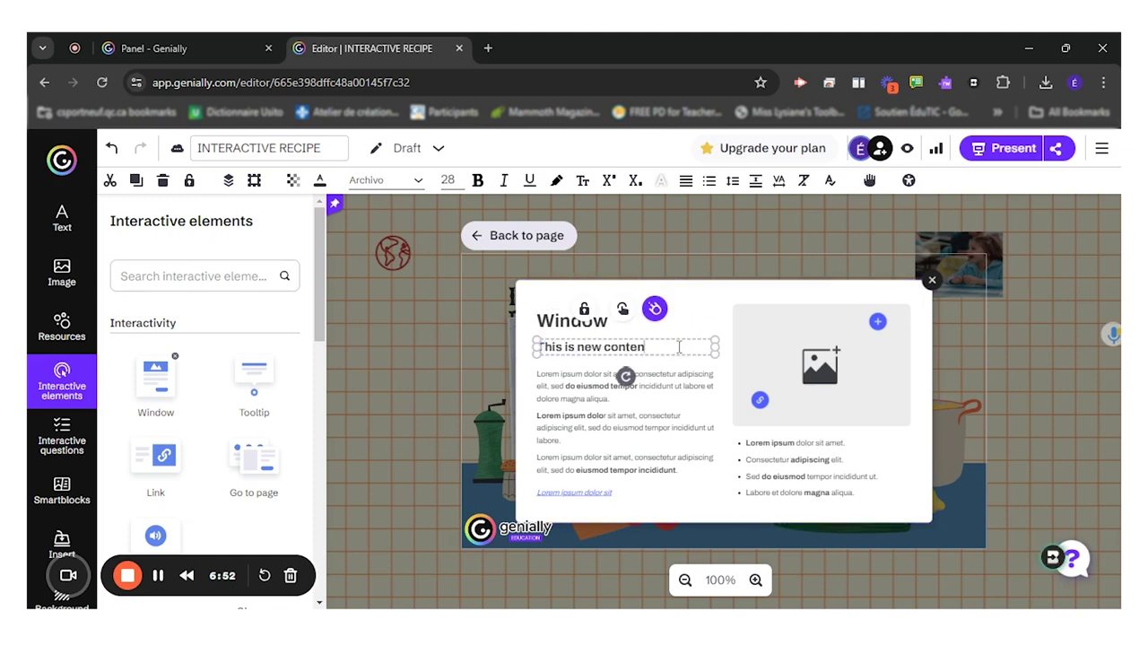
Replace the Lorem ipsum body with a short explanatory line and return to the recipe page
double_click(626, 427)
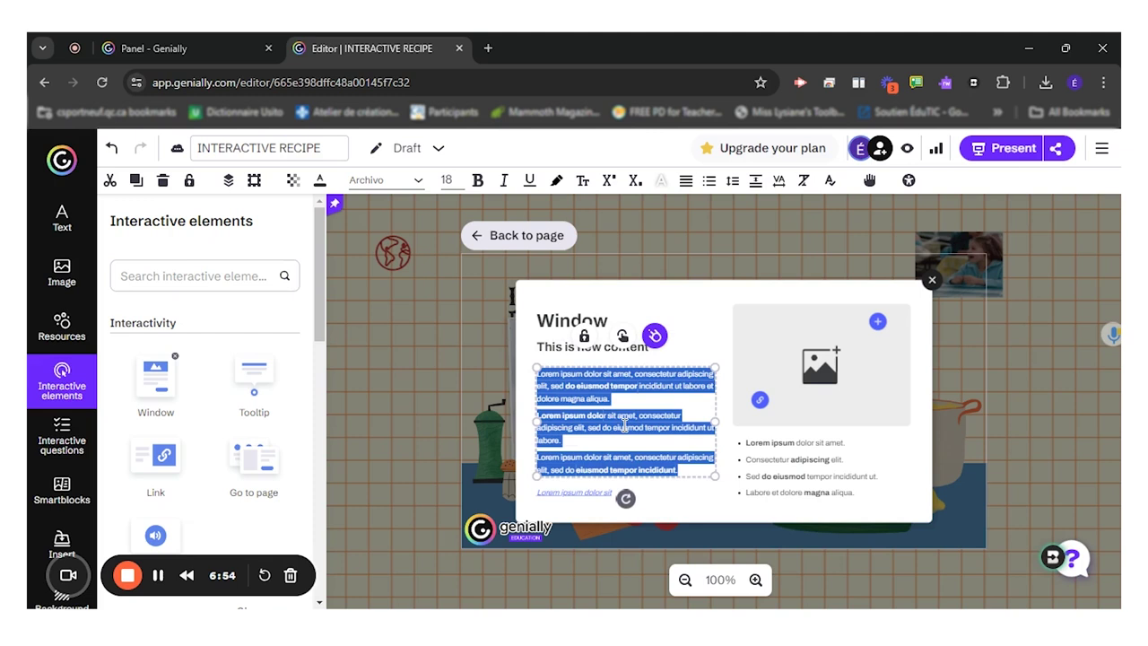
key(BackSpace)
text(d)
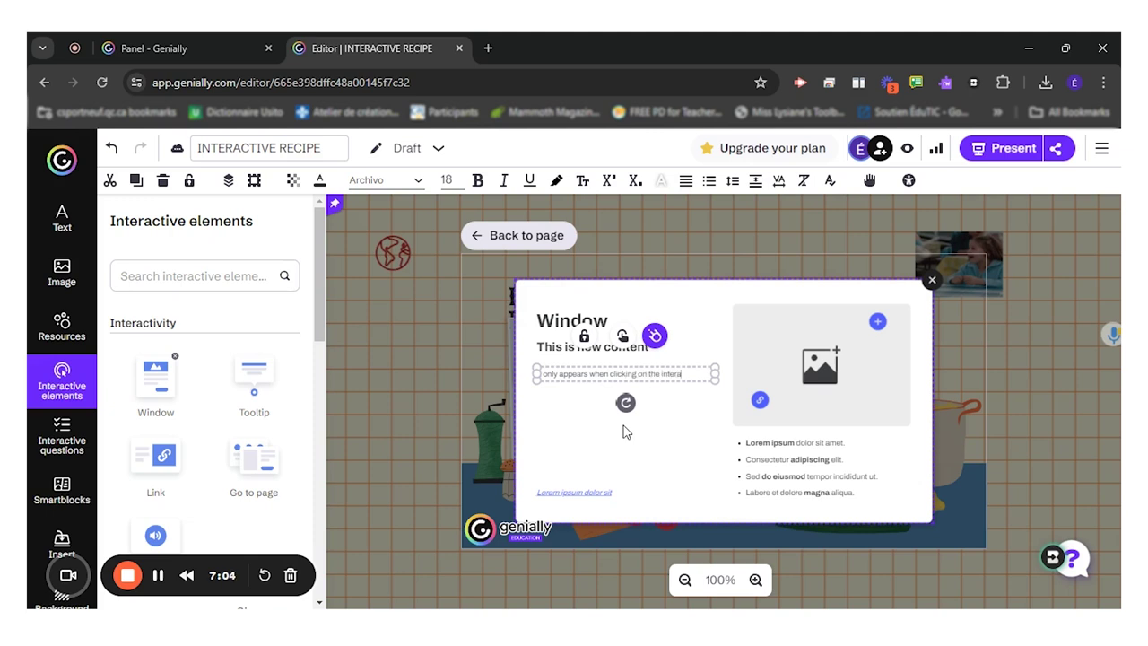
text(lements.)
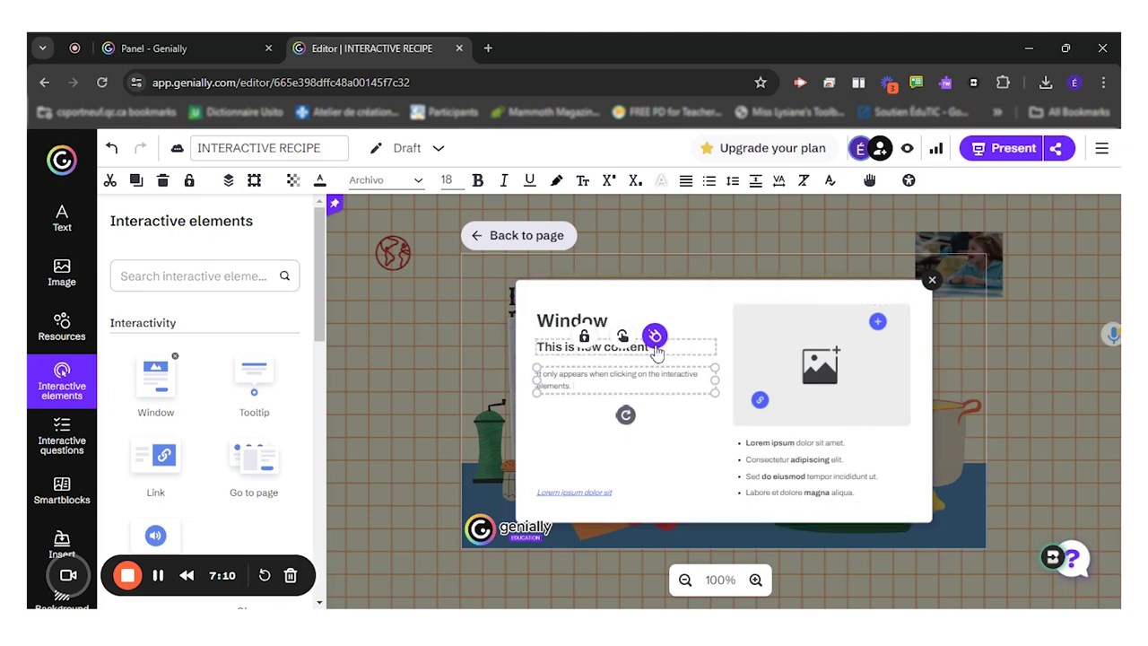
click(1014, 442)
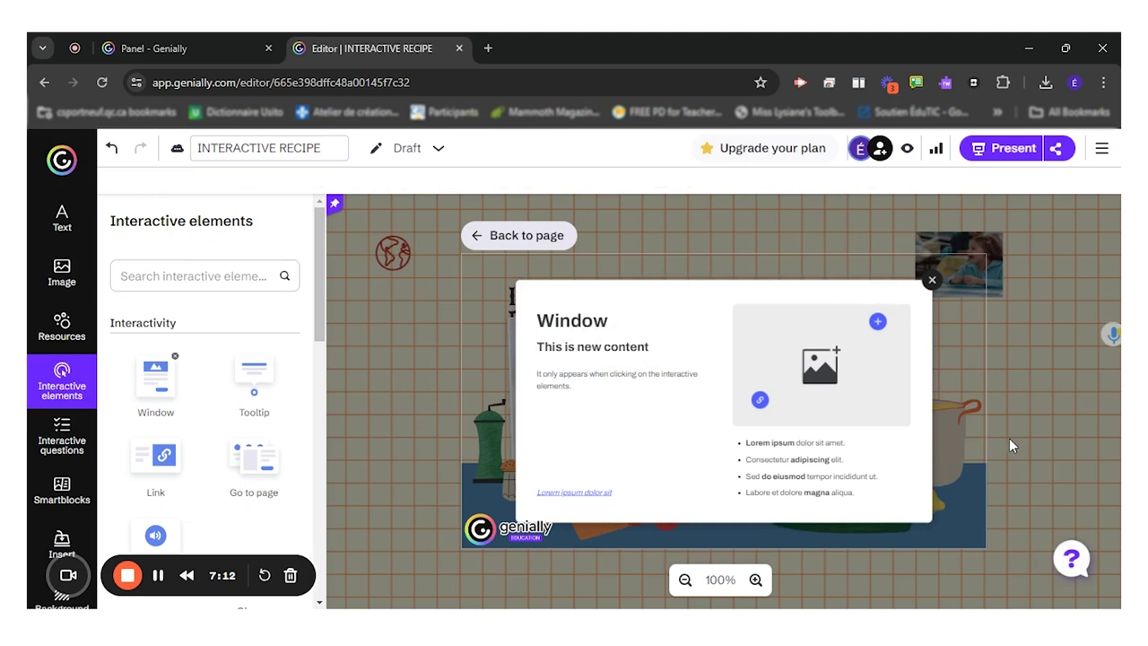
click(932, 280)
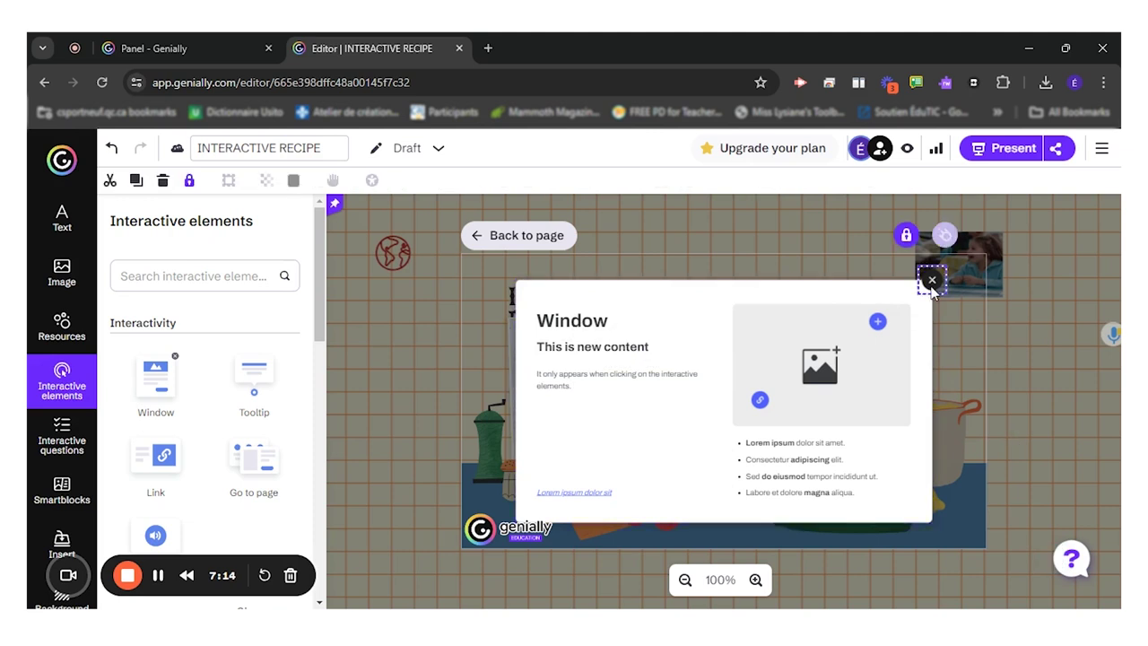
click(480, 235)
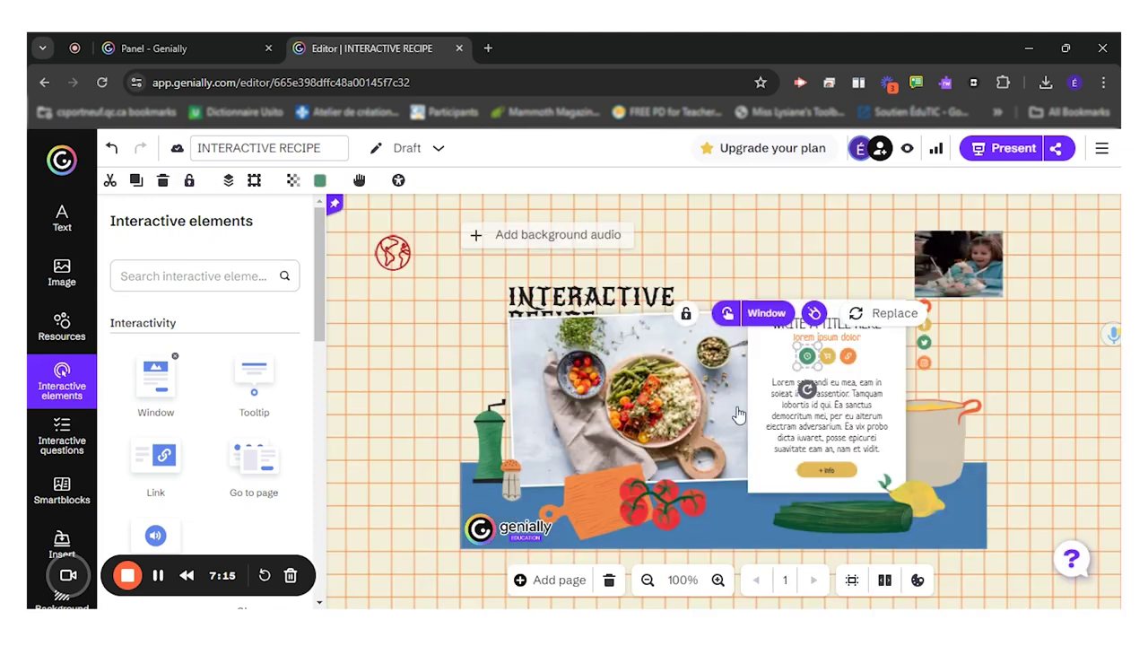
Publish the recipe publicly and confirm in presentation view that the green icon opens its window
click(991, 154)
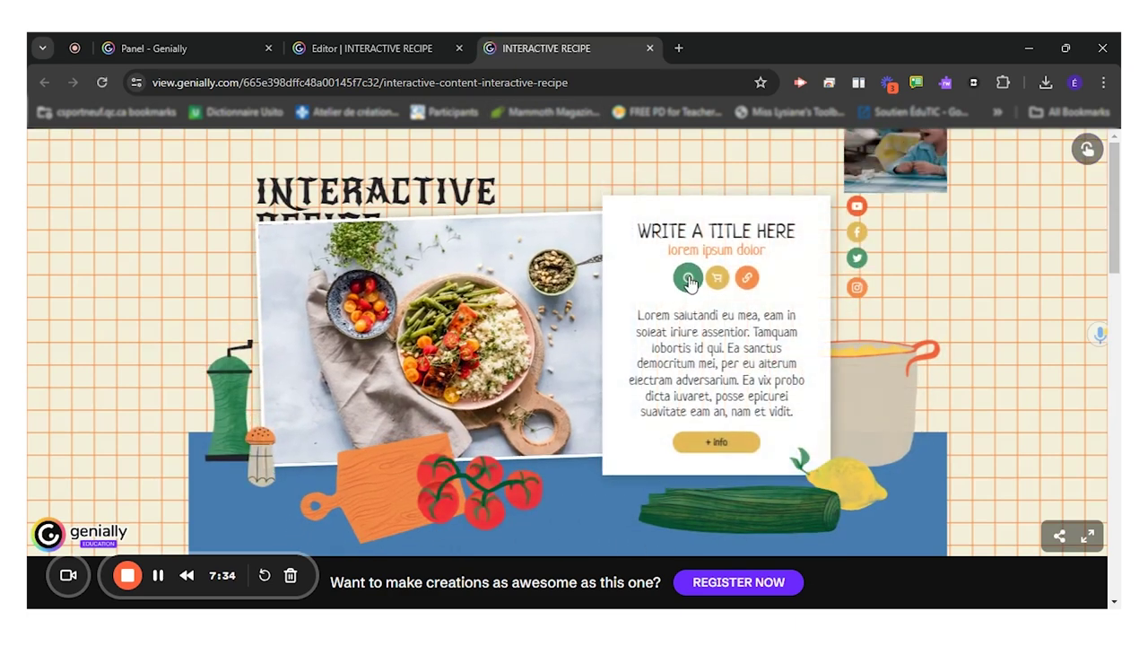
click(688, 279)
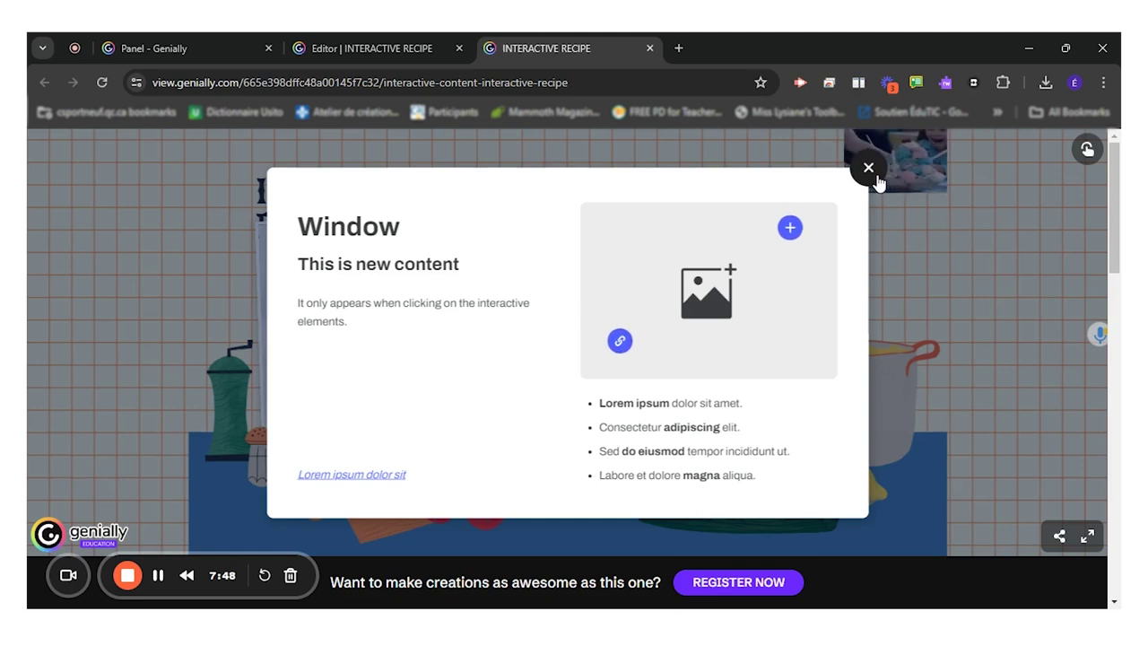
click(867, 176)
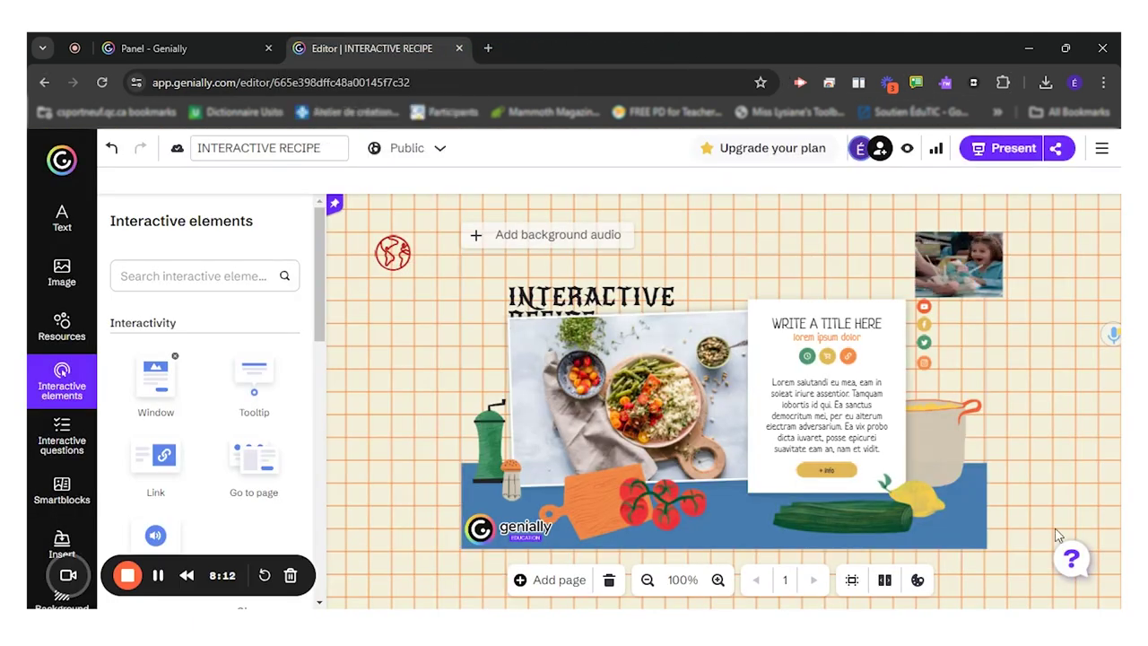
Open the Background panel from the left sidebar to show the current cream grid canvas
click(62, 437)
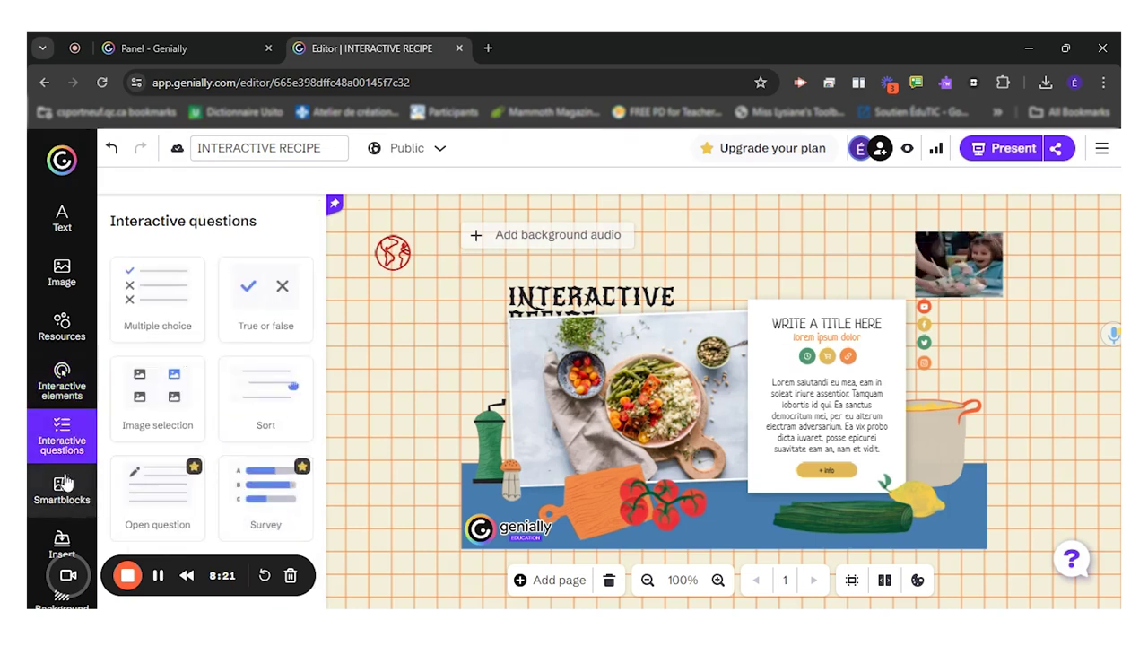
click(62, 540)
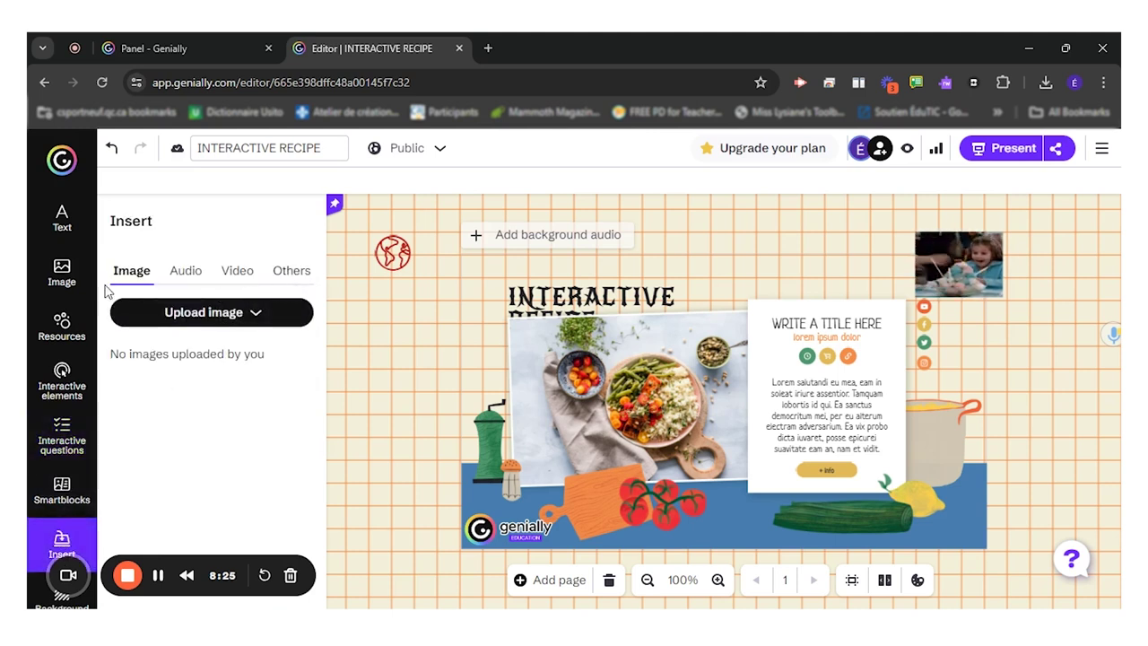
click(52, 603)
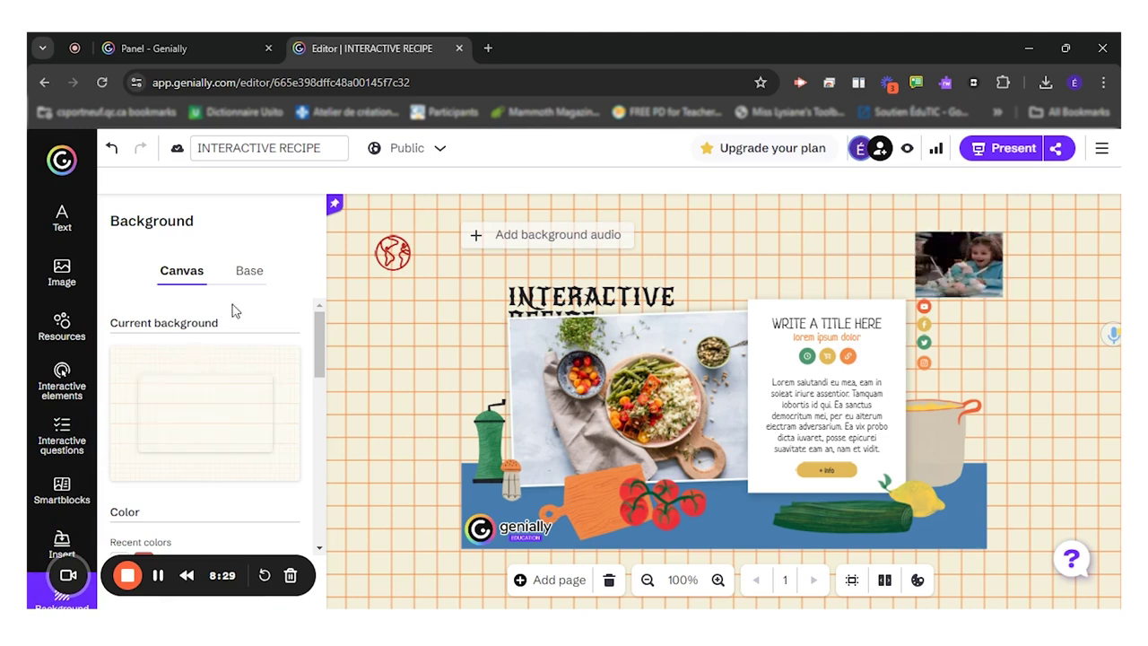
Fill the recipe canvas background with dark grey #494949, replacing the cream grid
drag(321, 334, 324, 395)
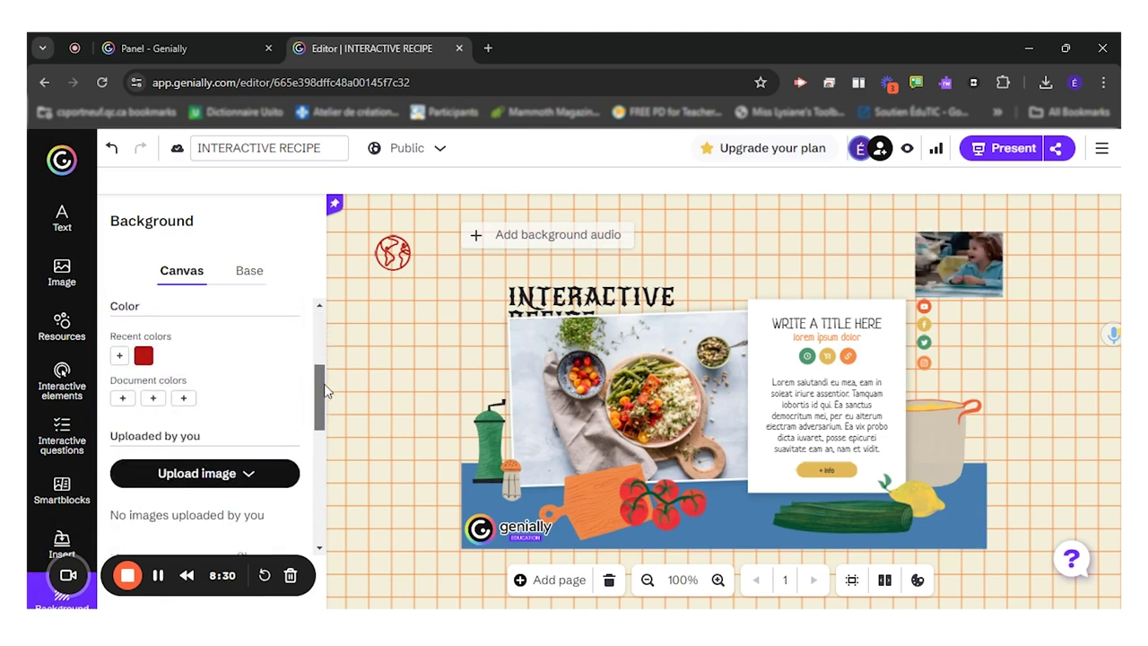
click(143, 356)
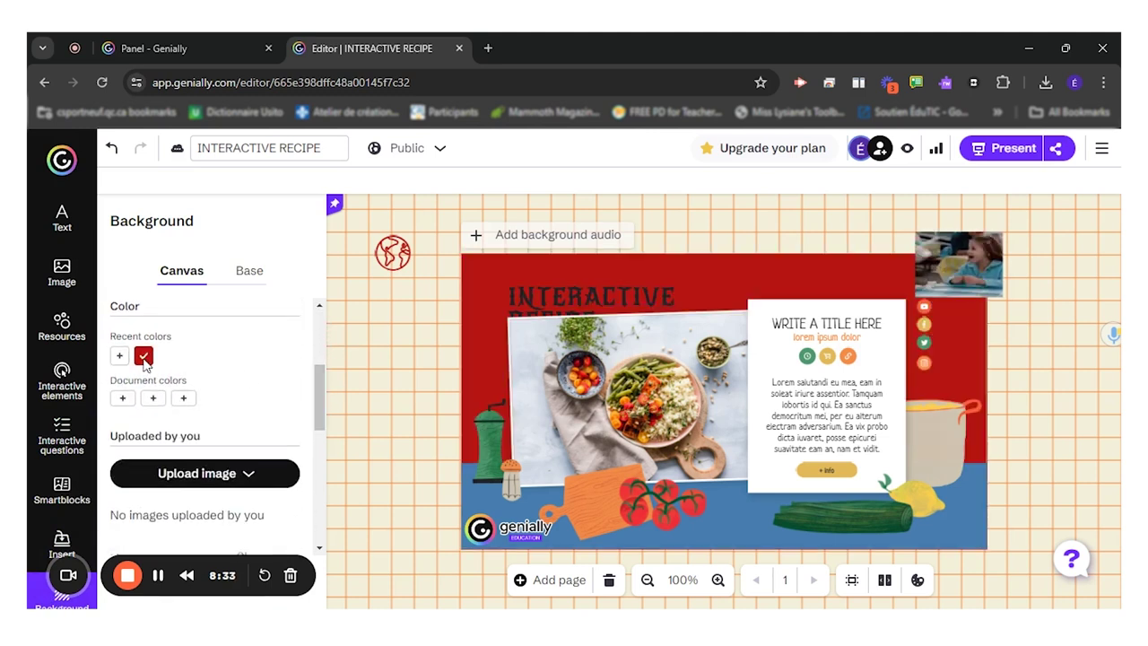
click(119, 356)
click(178, 408)
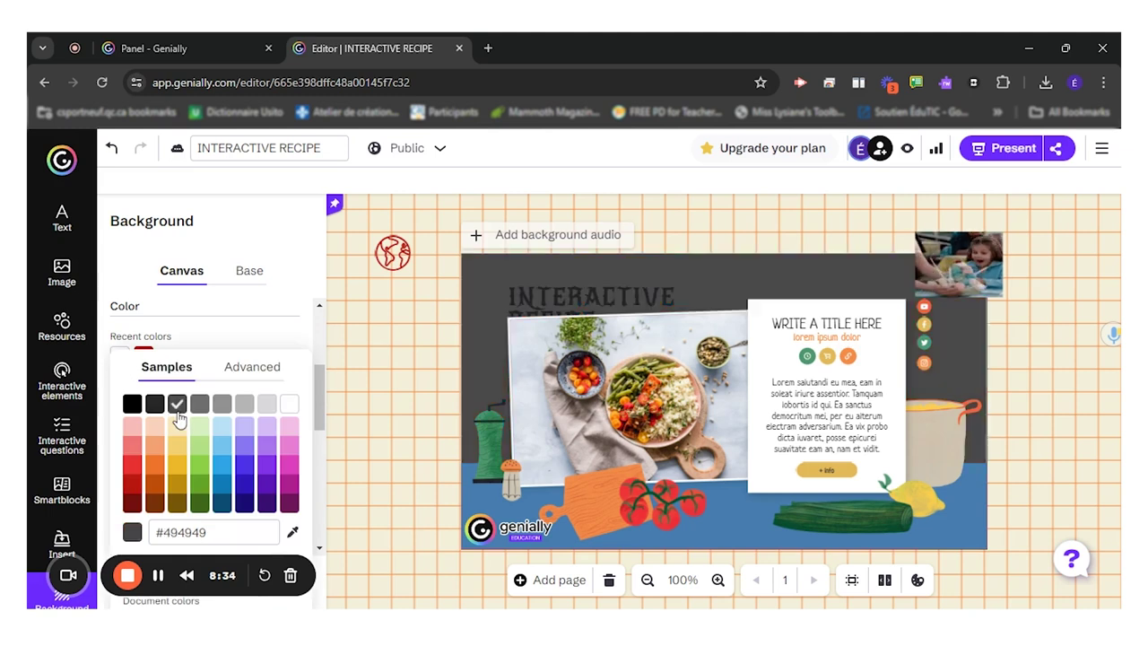
click(234, 329)
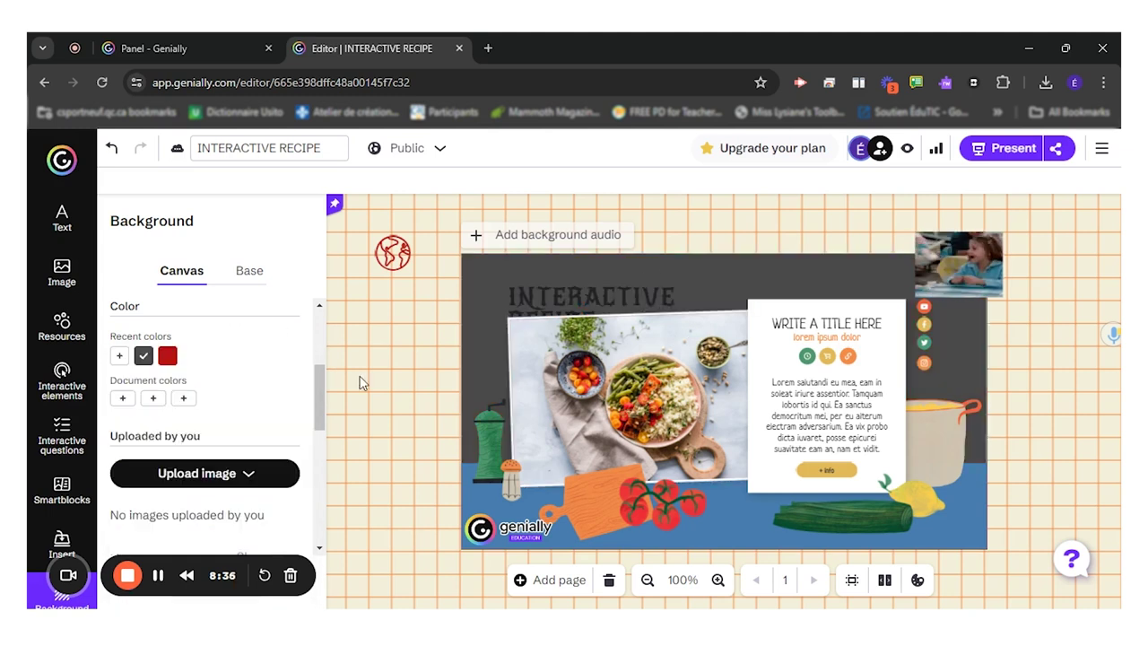